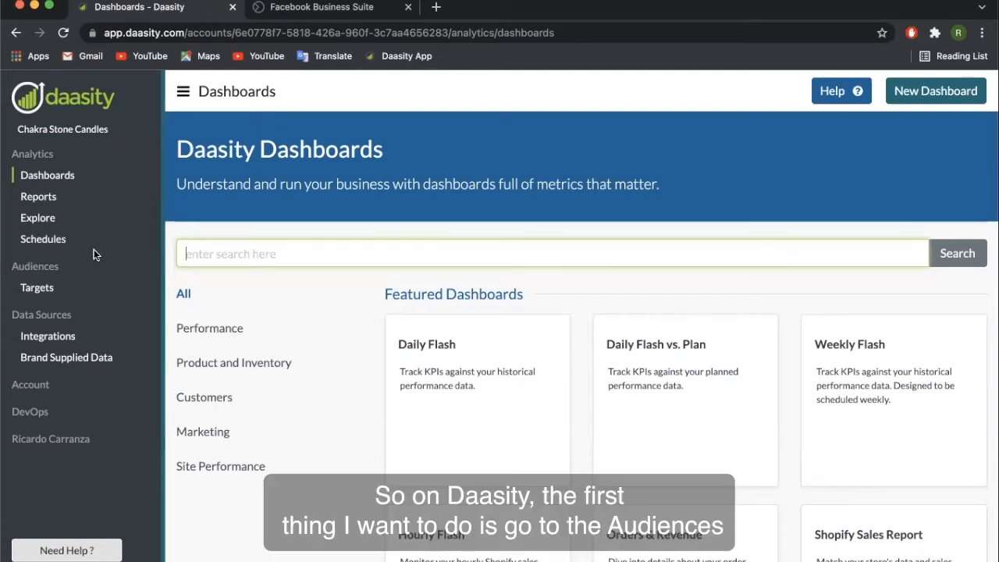
Step: Start a new audience target of the Facebook type
{"action": "left_click", "coordinate": [39, 288]}
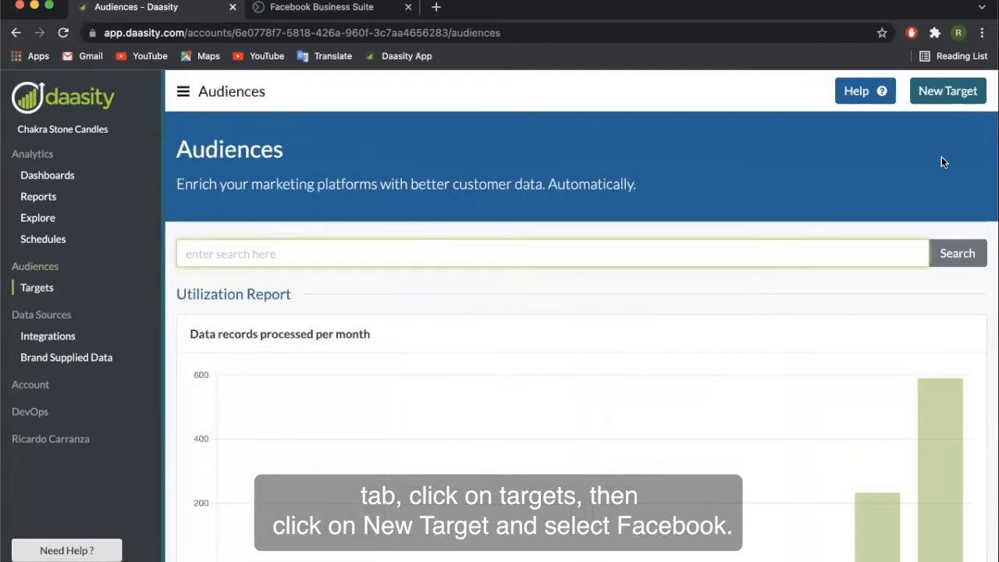
{"action": "left_click", "coordinate": [924, 101]}
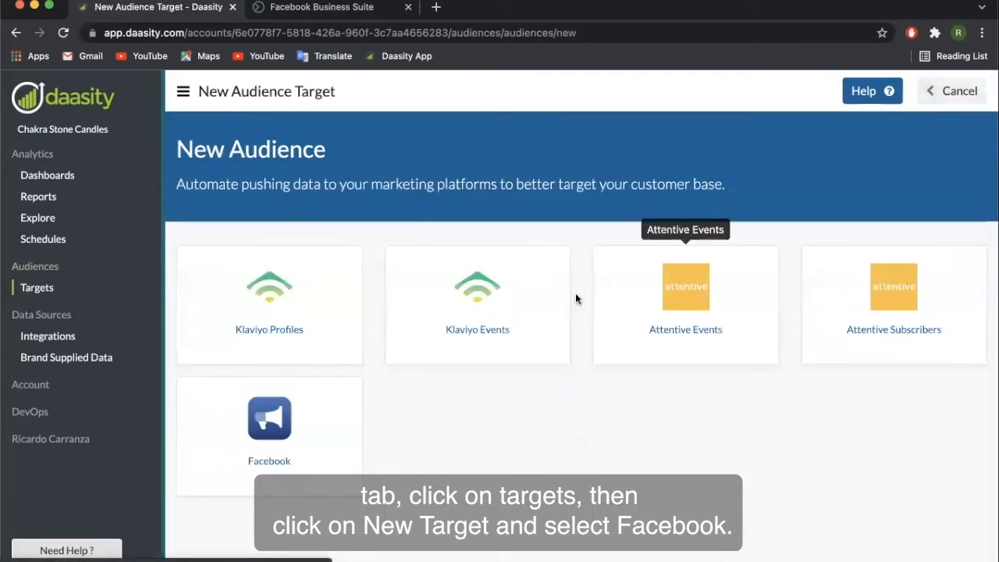
{"action": "left_click", "coordinate": [291, 425]}
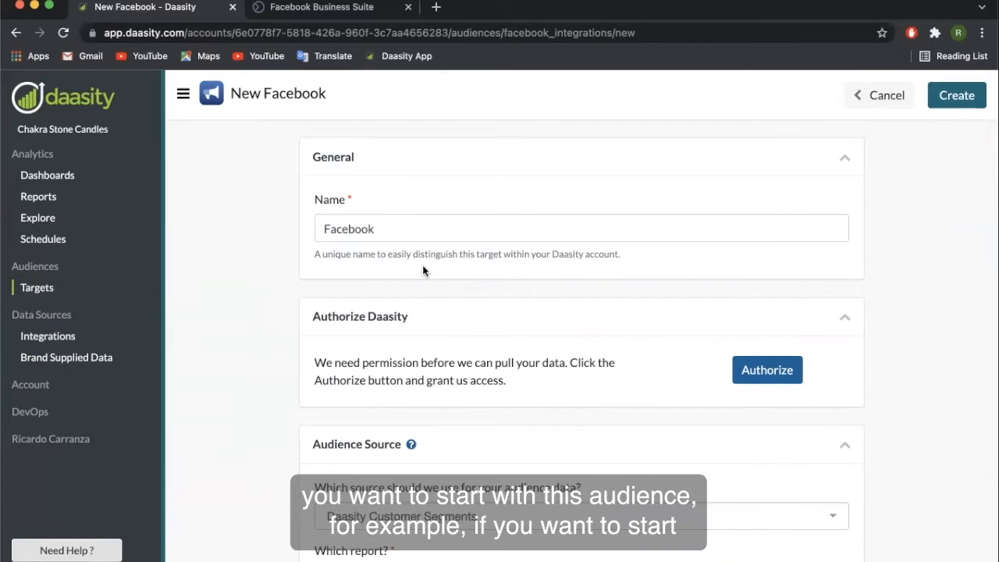
Step: Rename the new Facebook target as Weekly_Ad_Campaign
{"action": "left_click", "coordinate": [394, 228]}
{"action": "key", "text": "BackSpace"}
{"action": "key", "text": "BackSpace"}
{"action": "key", "text": "BackSpace"}
{"action": "key", "text": "BackSpace"}
{"action": "key", "text": "BackSpace"}
{"action": "key", "text": "BackSpace"}
{"action": "key", "text": "BackSpace"}
{"action": "key", "text": "BackSpace"}
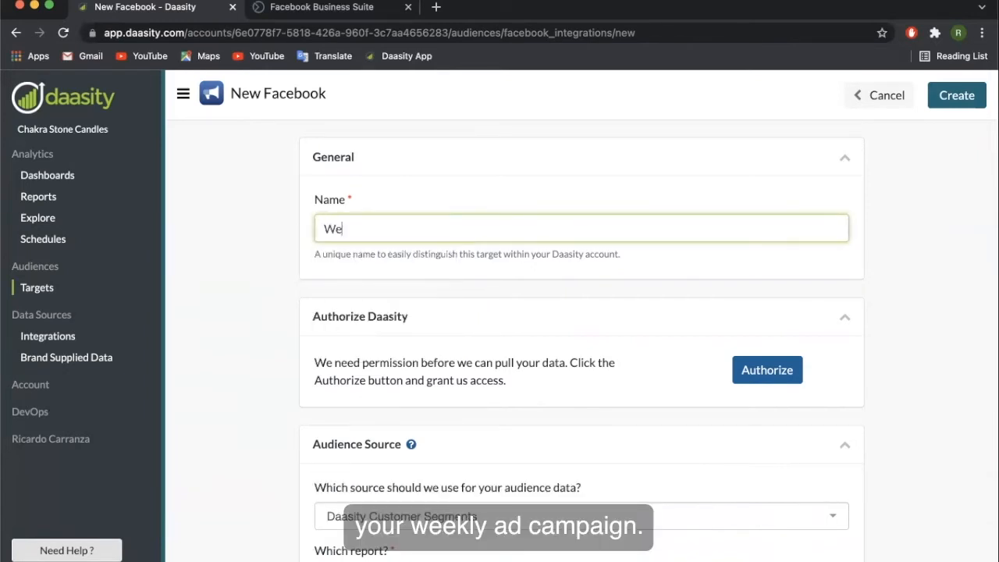
{"action": "type", "text": "Weekly_Ad_Campaign"}
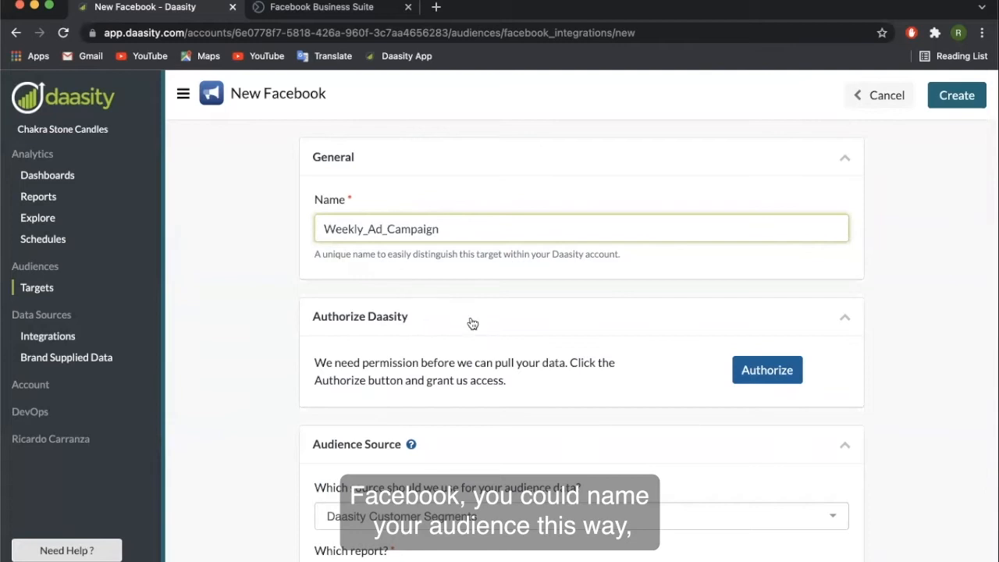
Step: Authorize Daasity to access the Facebook account, filling in the saved account password and continuing through the login confirmation
{"action": "scroll", "coordinate": [471, 323], "scroll_direction": "down", "scroll_amount": 2}
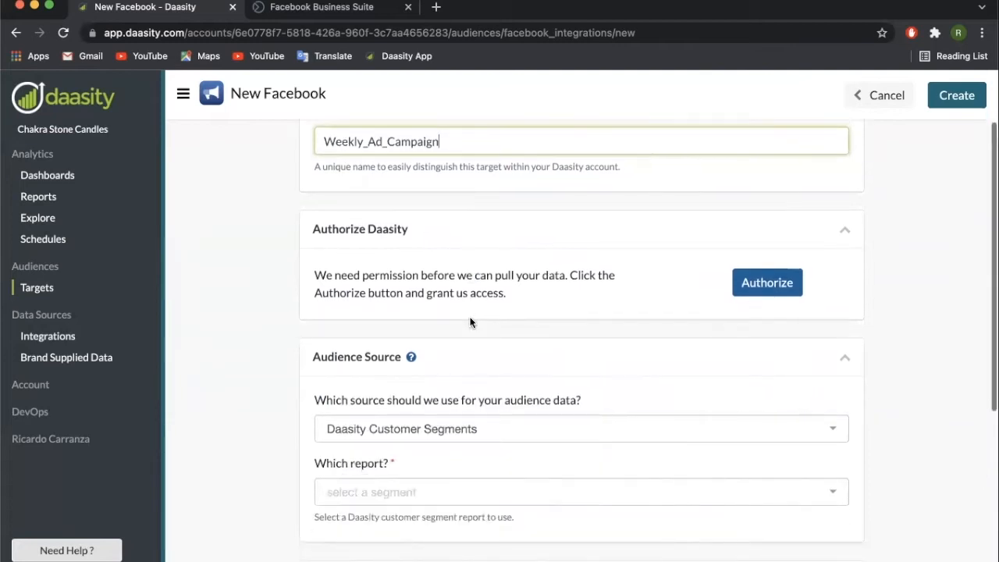
{"action": "left_click", "coordinate": [763, 285]}
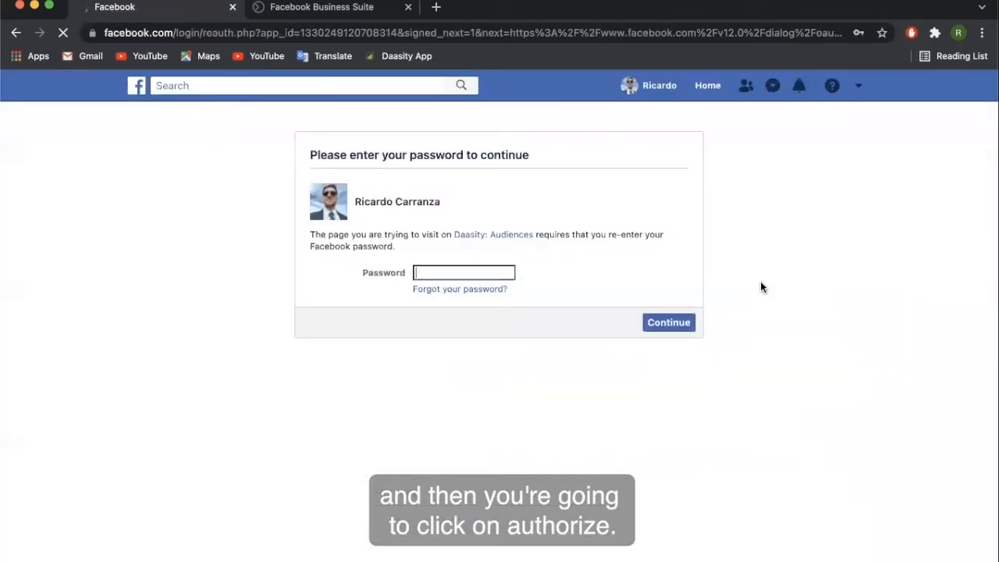
{"action": "left_click", "coordinate": [475, 275]}
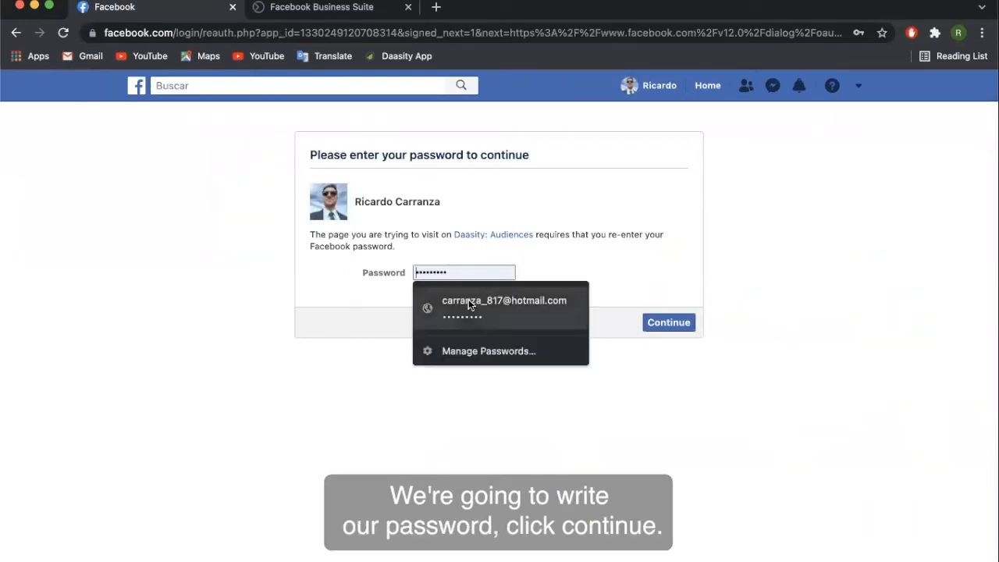
{"action": "left_click", "coordinate": [500, 304]}
{"action": "left_click", "coordinate": [677, 328]}
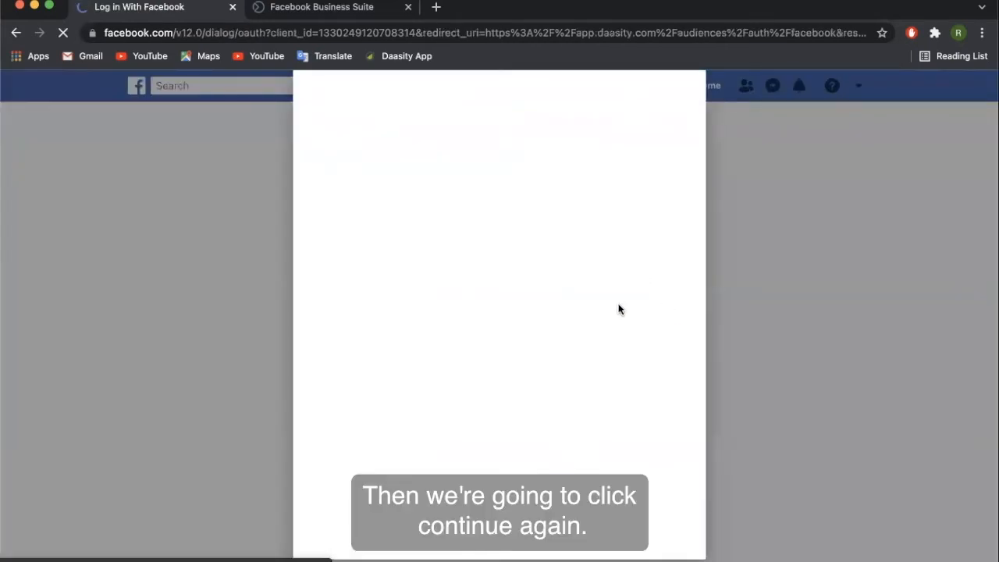
{"action": "left_click", "coordinate": [568, 248]}
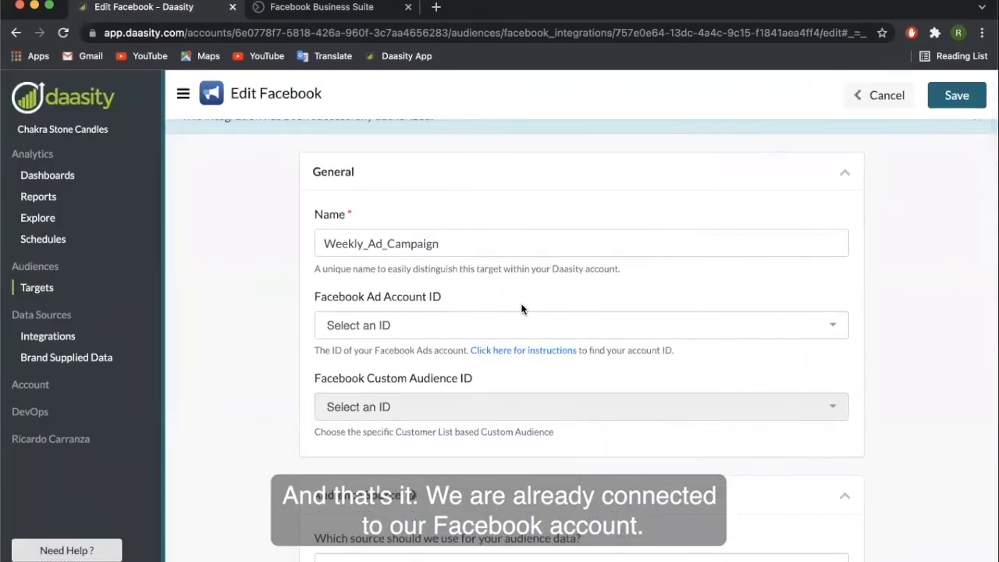
Step: Set the target's Facebook Ad Account ID to the second account ID offered
{"action": "scroll", "coordinate": [521, 310], "scroll_direction": "down", "scroll_amount": 2}
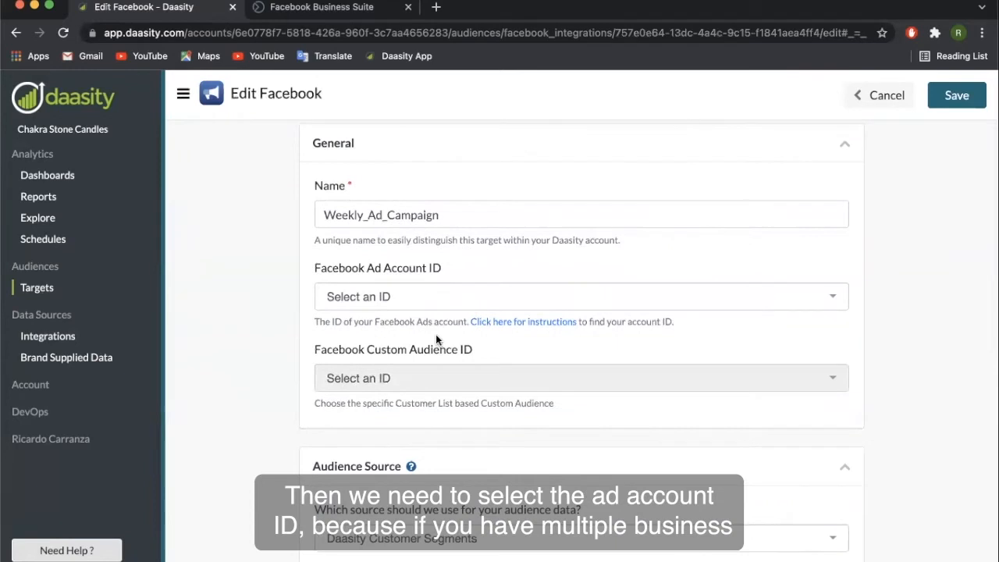
{"action": "scroll", "coordinate": [434, 320], "scroll_direction": "down", "scroll_amount": 1}
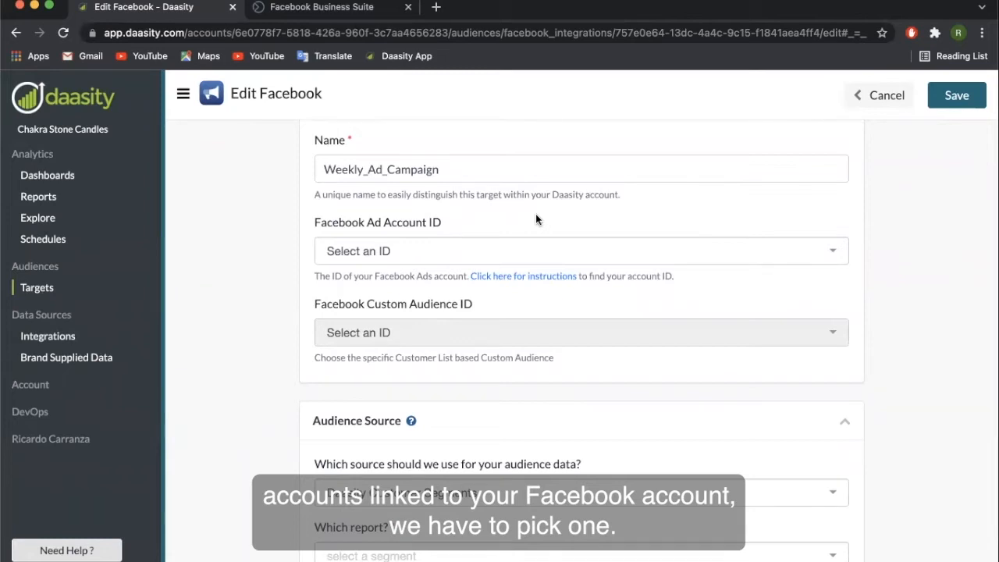
{"action": "left_click", "coordinate": [488, 261]}
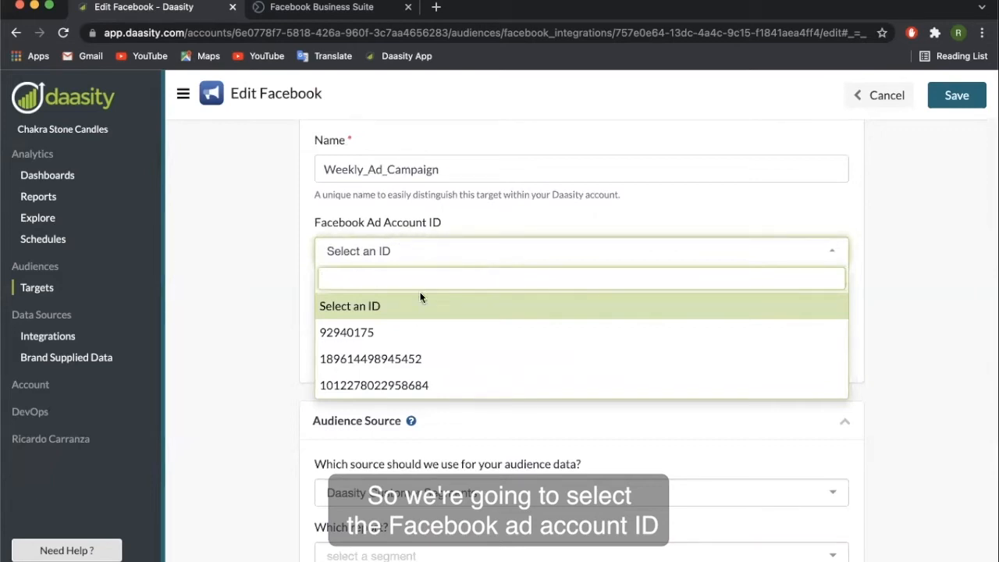
{"action": "left_click", "coordinate": [409, 359]}
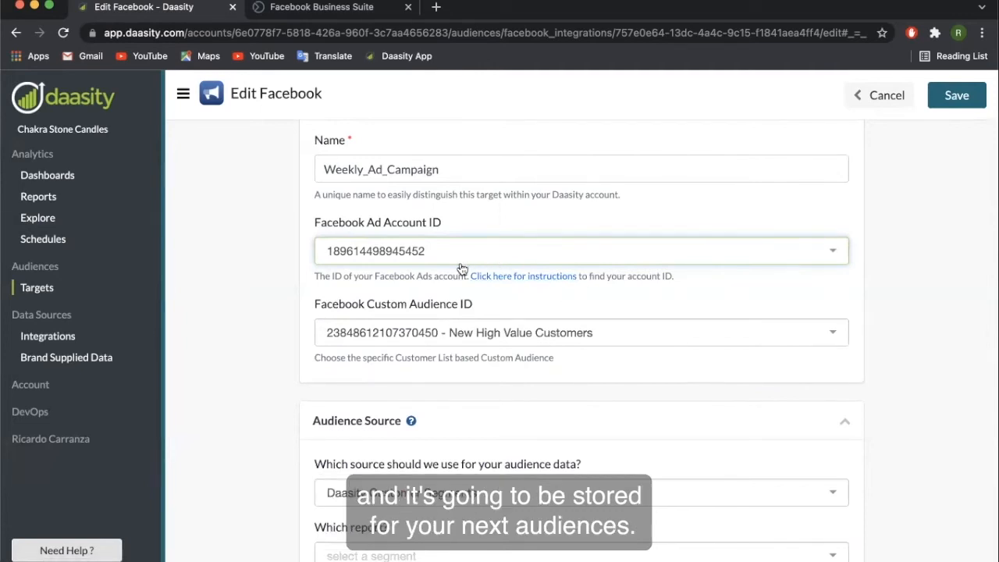
Step: Set the Facebook Custom Audience ID to the ChakraStoneCandles_WeeklyAudience audience
{"action": "scroll", "coordinate": [896, 305], "scroll_direction": "down", "scroll_amount": 2}
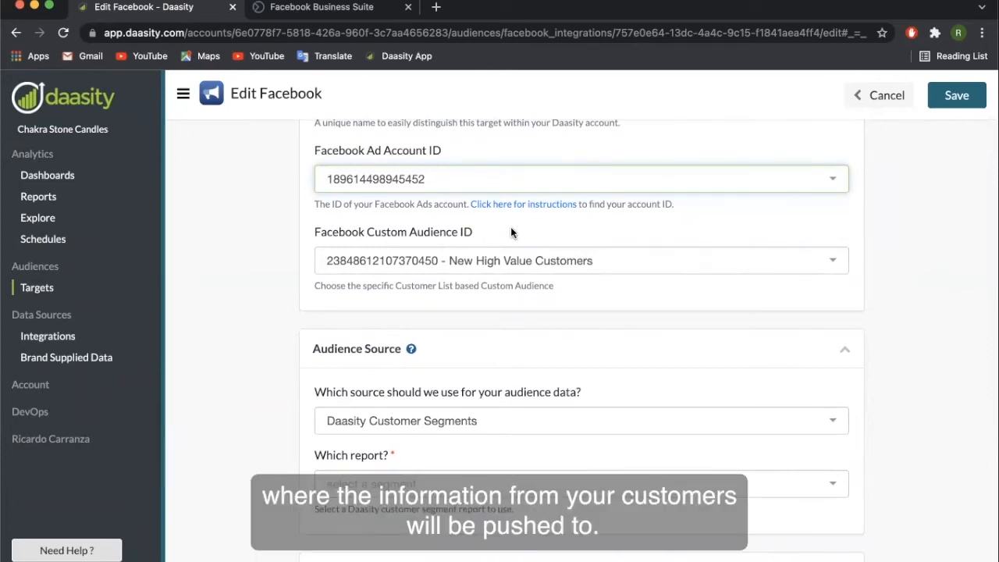
{"action": "left_click", "coordinate": [555, 263]}
{"action": "scroll", "coordinate": [575, 312], "scroll_direction": "down", "scroll_amount": 1}
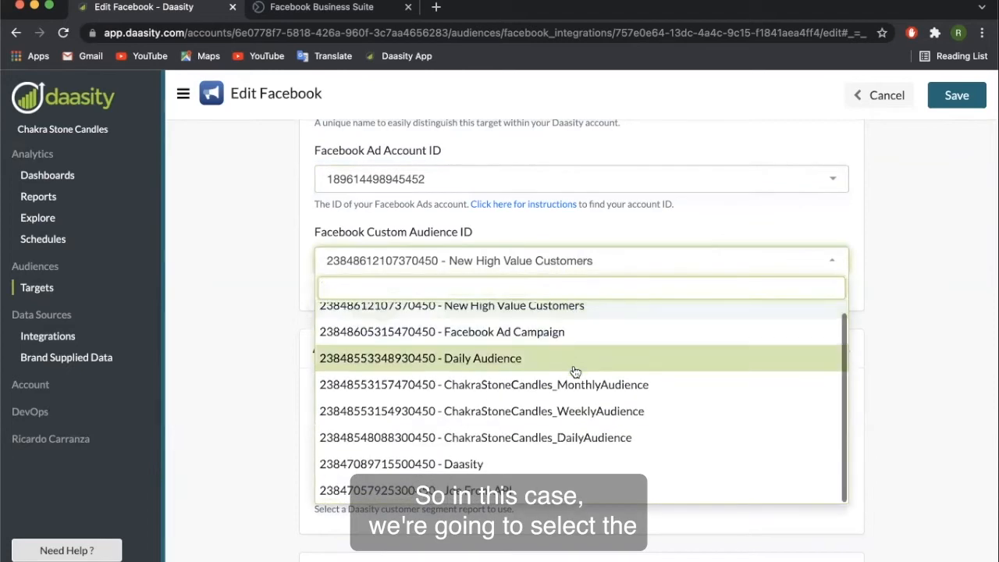
{"action": "left_click", "coordinate": [598, 413]}
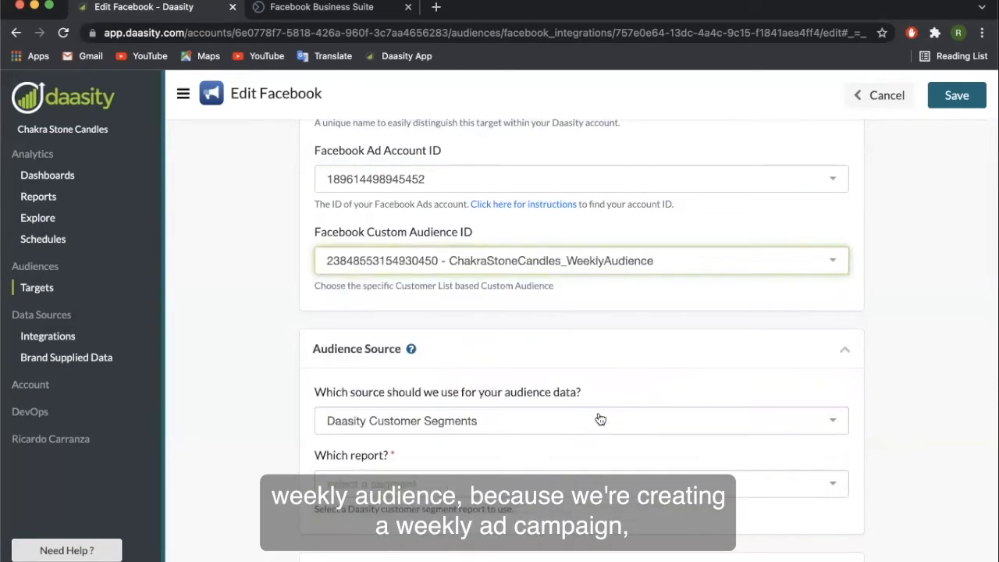
{"action": "scroll", "coordinate": [912, 213], "scroll_direction": "up", "scroll_amount": 3}
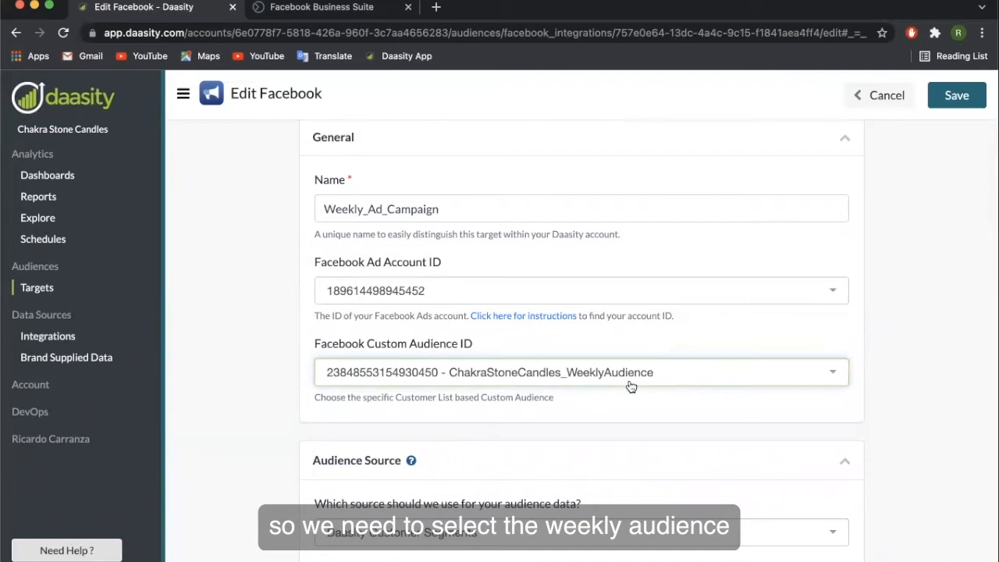
{"action": "scroll", "coordinate": [623, 391], "scroll_direction": "down", "scroll_amount": 1}
{"action": "scroll", "coordinate": [624, 391], "scroll_direction": "up", "scroll_amount": 1}
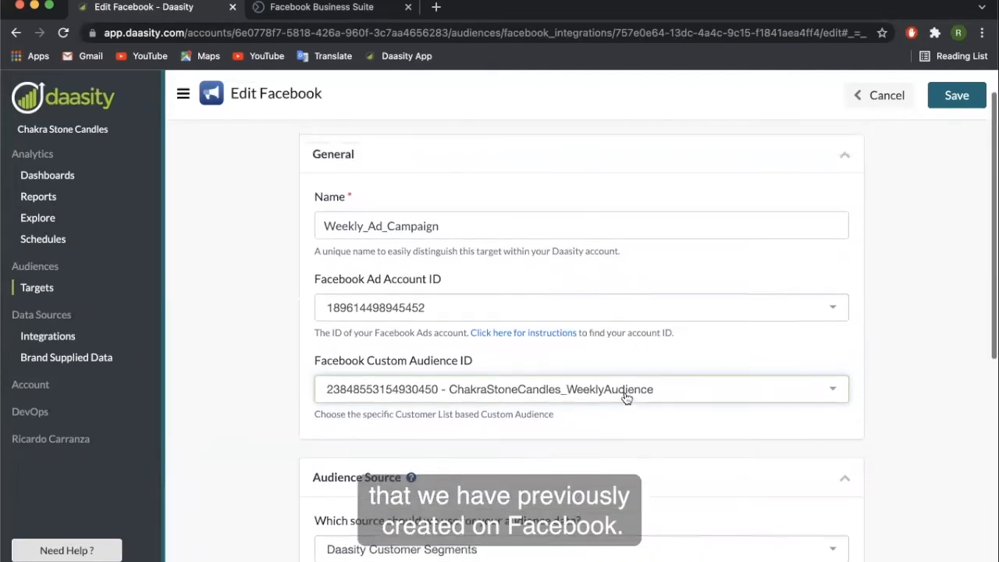
Step: Choose Daasity Customer Segments as the source for the audience data
{"action": "scroll", "coordinate": [623, 391], "scroll_direction": "down", "scroll_amount": 4}
{"action": "scroll", "coordinate": [624, 397], "scroll_direction": "down", "scroll_amount": 1}
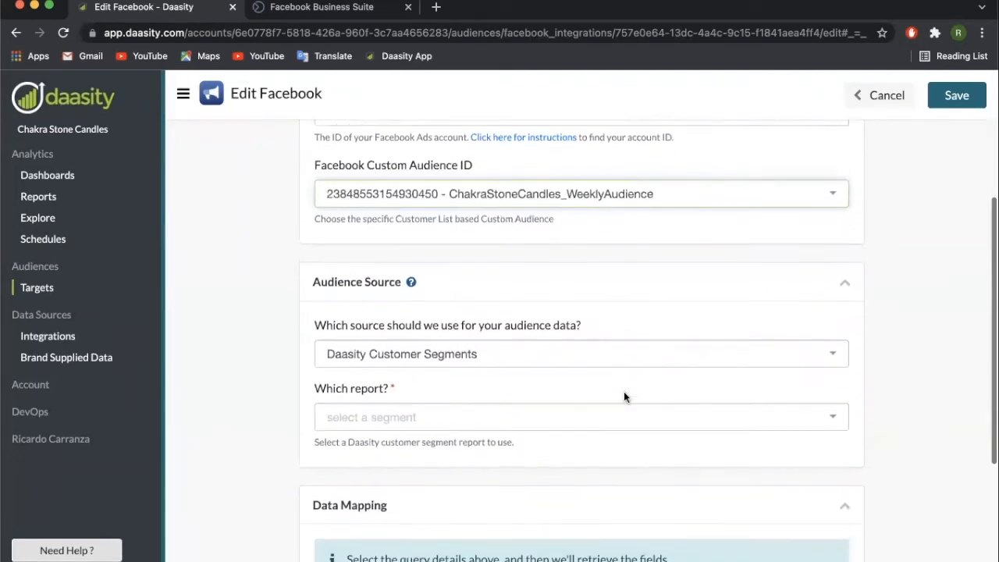
{"action": "scroll", "coordinate": [624, 396], "scroll_direction": "down", "scroll_amount": 2}
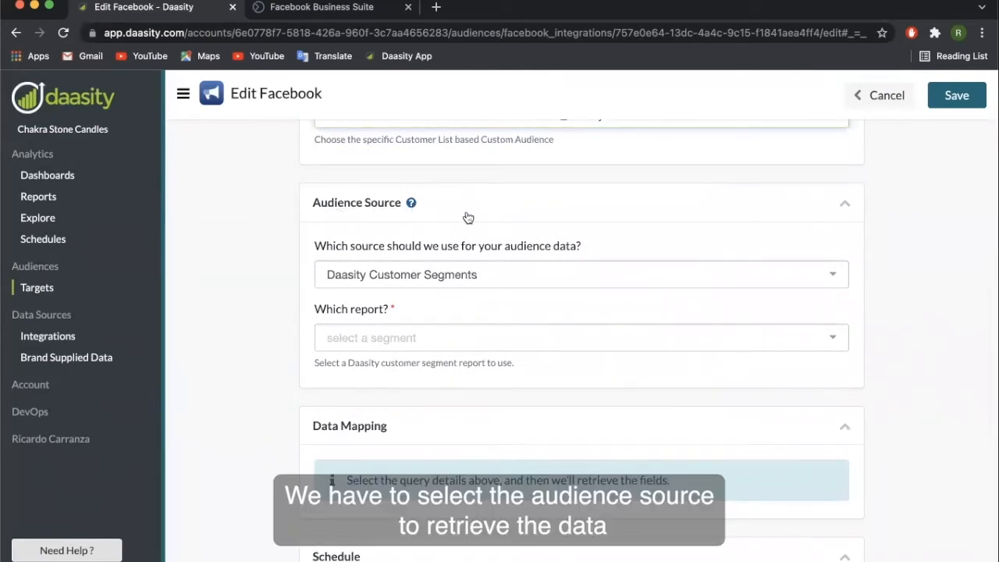
{"action": "scroll", "coordinate": [498, 225], "scroll_direction": "down", "scroll_amount": 1}
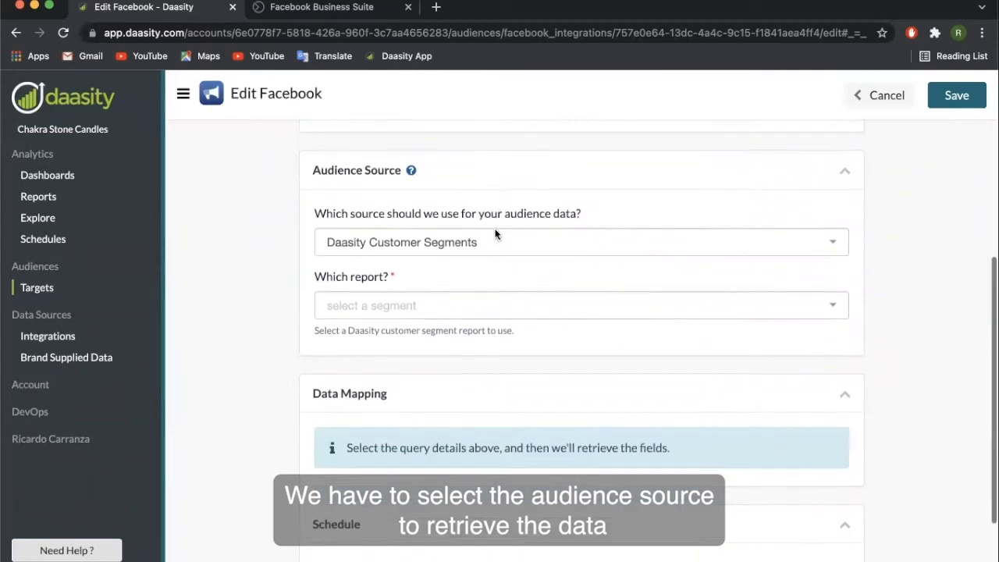
{"action": "left_click", "coordinate": [490, 239]}
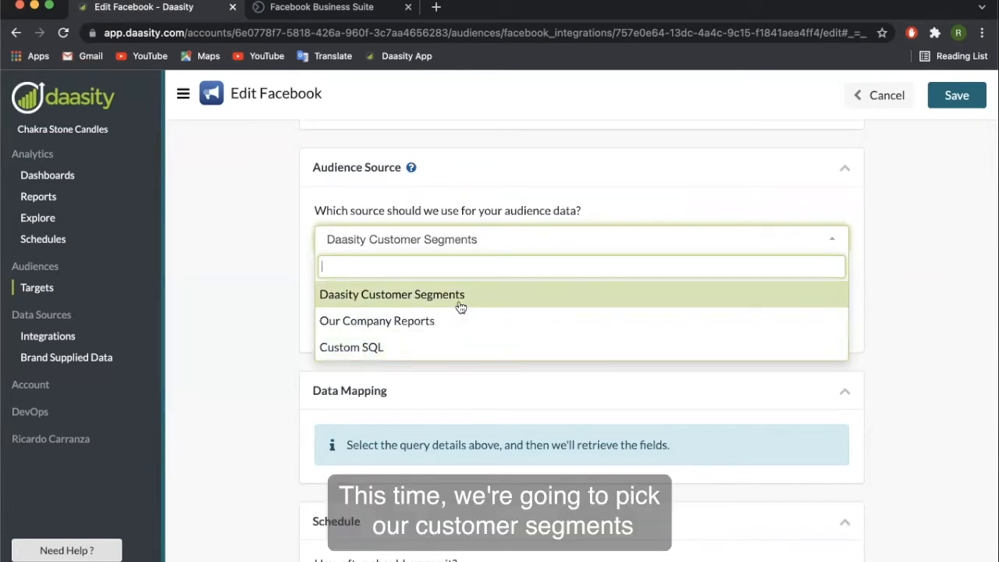
{"action": "left_click", "coordinate": [462, 306]}
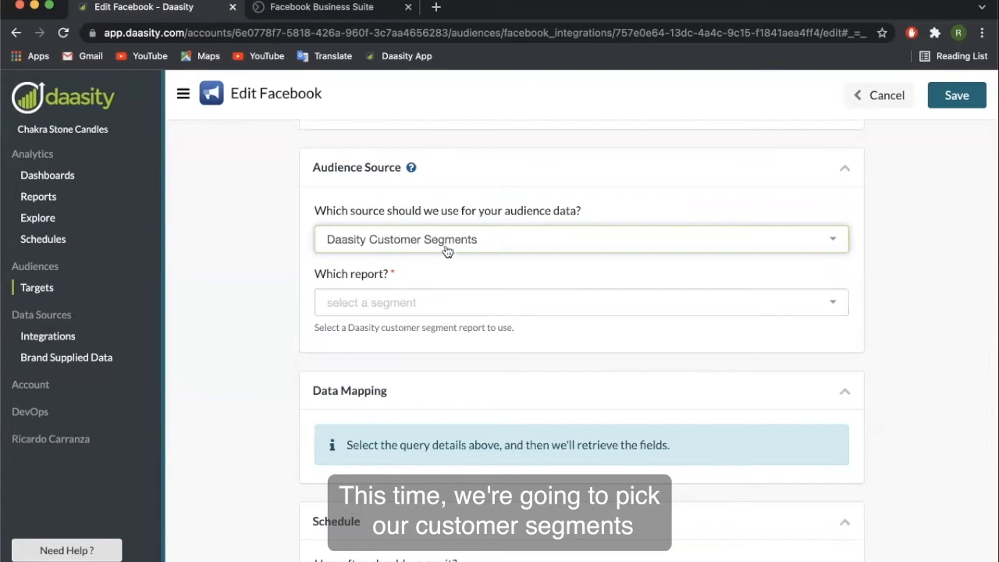
Step: Select RFM Score Decile 3 - 4 as the customer segment report for the audience source
{"action": "left_click", "coordinate": [458, 312]}
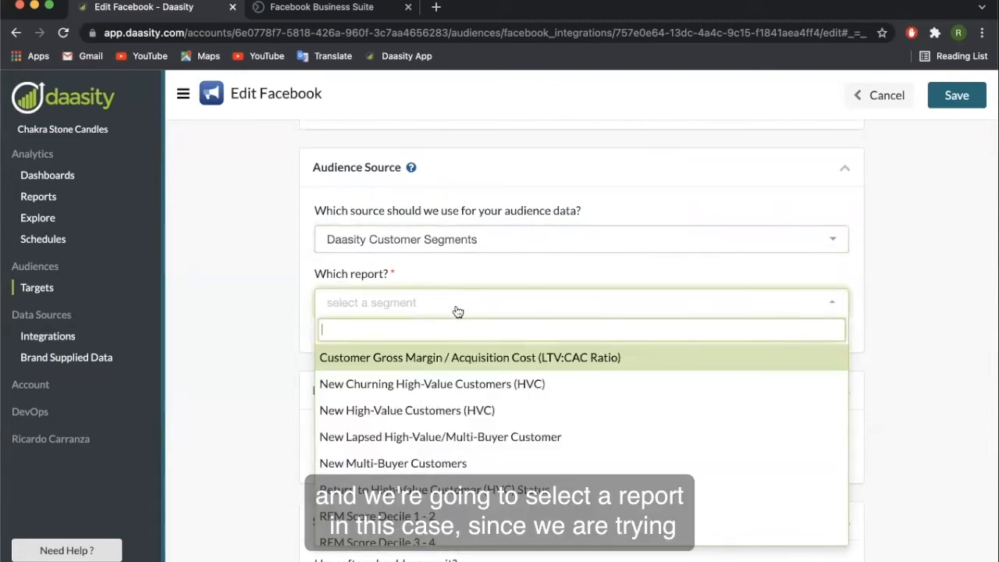
{"action": "scroll", "coordinate": [511, 435], "scroll_direction": "down", "scroll_amount": 1}
{"action": "scroll", "coordinate": [523, 399], "scroll_direction": "up", "scroll_amount": 1}
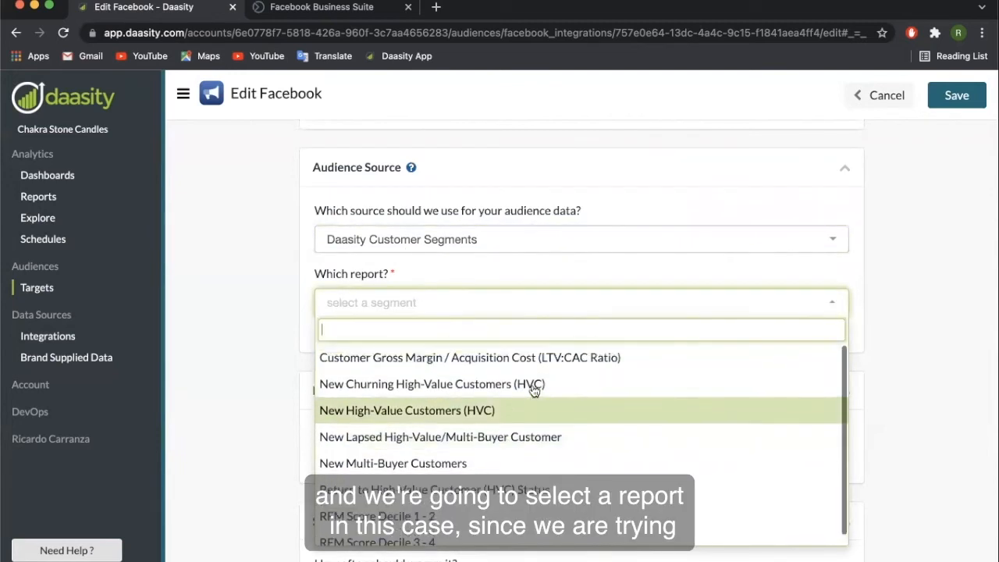
{"action": "scroll", "coordinate": [925, 281], "scroll_direction": "up", "scroll_amount": 5}
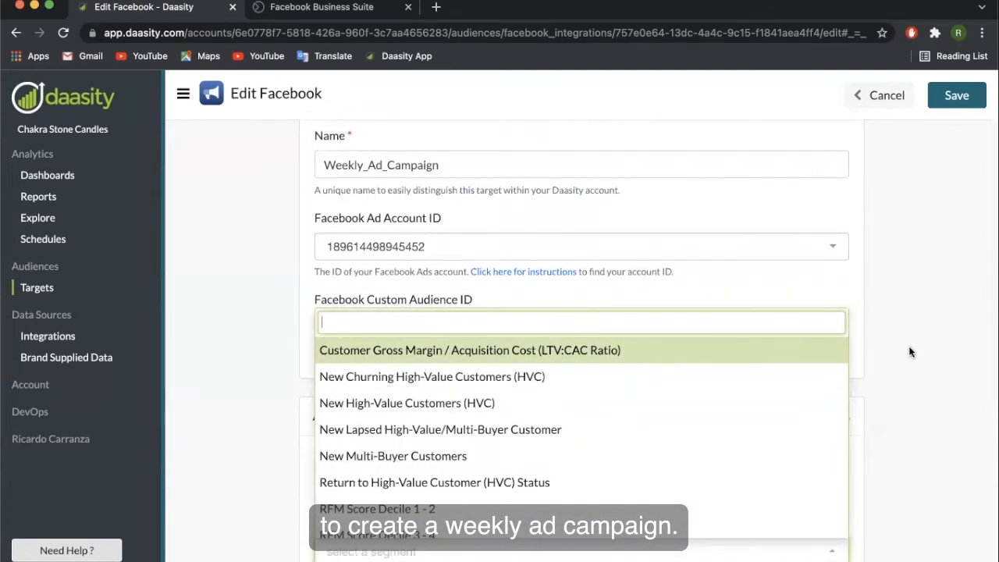
{"action": "scroll", "coordinate": [909, 352], "scroll_direction": "down", "scroll_amount": 5}
{"action": "scroll", "coordinate": [598, 307], "scroll_direction": "down", "scroll_amount": 1}
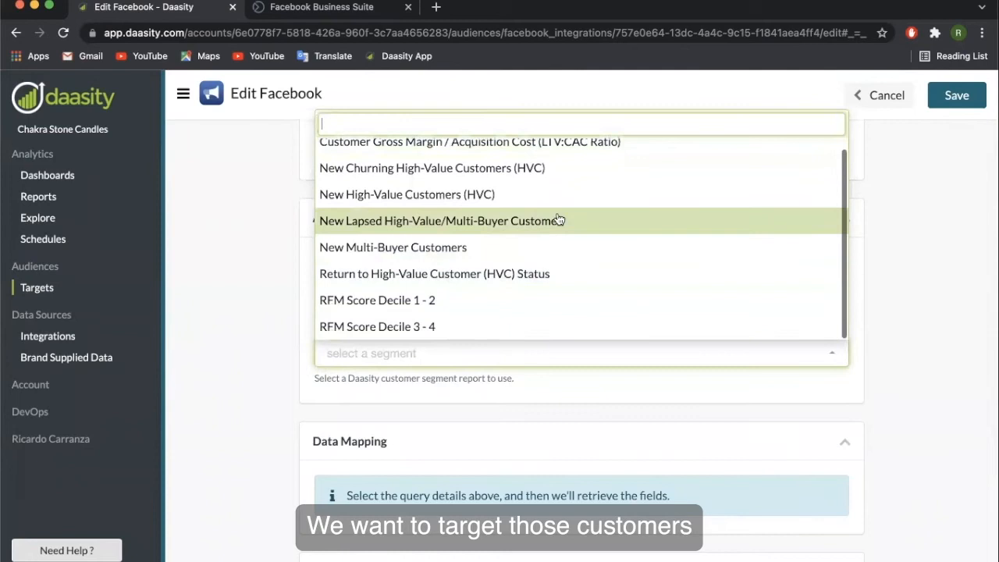
{"action": "left_click", "coordinate": [442, 328]}
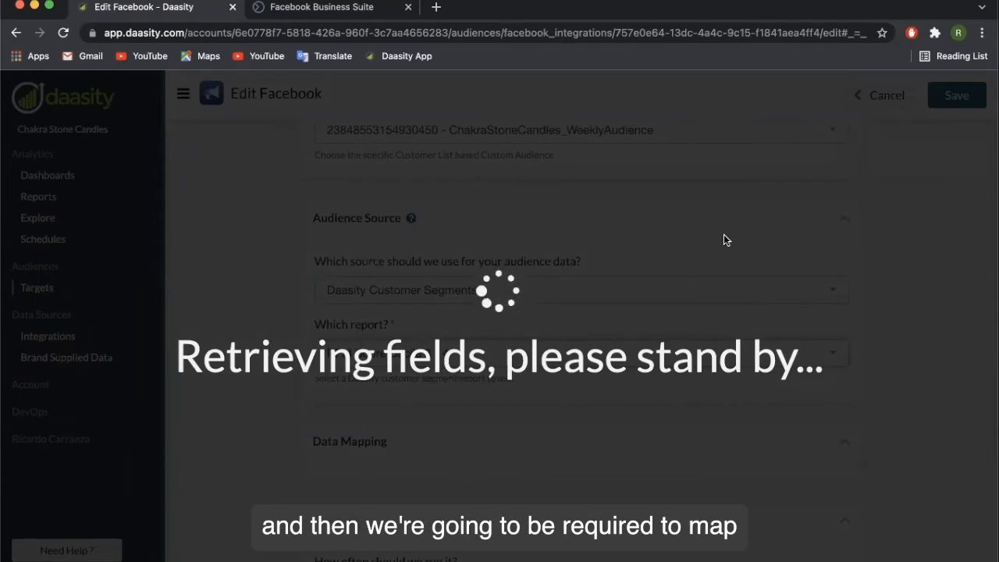
Step: Examine the source fields in the data mapping section and their destination fields
{"action": "scroll", "coordinate": [783, 335], "scroll_direction": "down", "scroll_amount": 3}
{"action": "scroll", "coordinate": [785, 341], "scroll_direction": "down", "scroll_amount": 5}
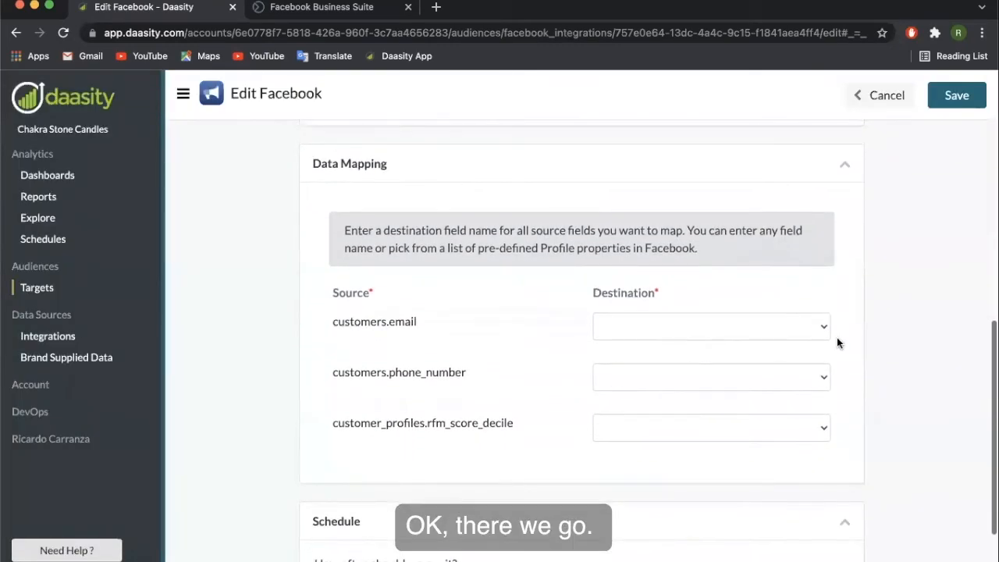
{"action": "scroll", "coordinate": [837, 341], "scroll_direction": "down", "scroll_amount": 1}
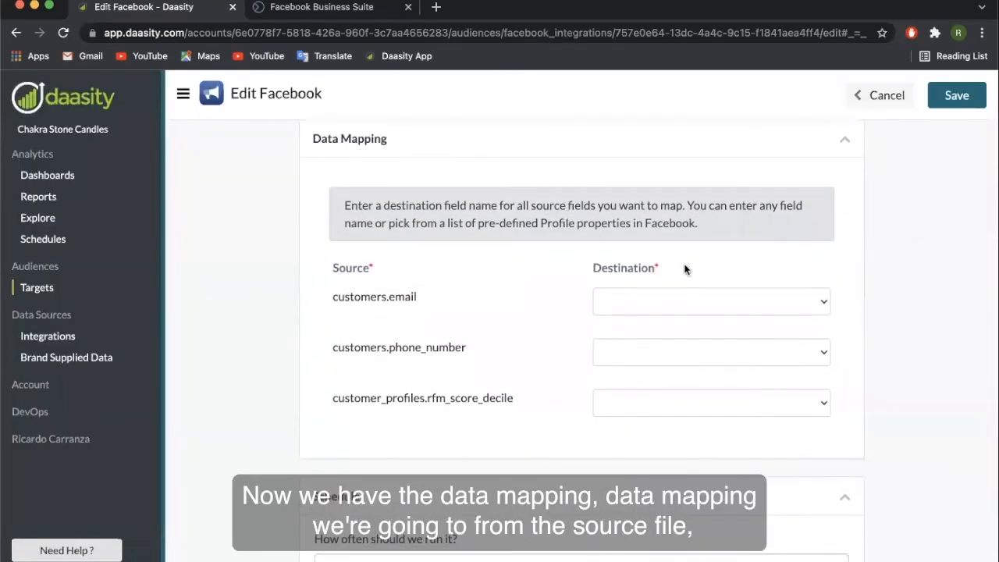
{"action": "scroll", "coordinate": [775, 281], "scroll_direction": "down", "scroll_amount": 2}
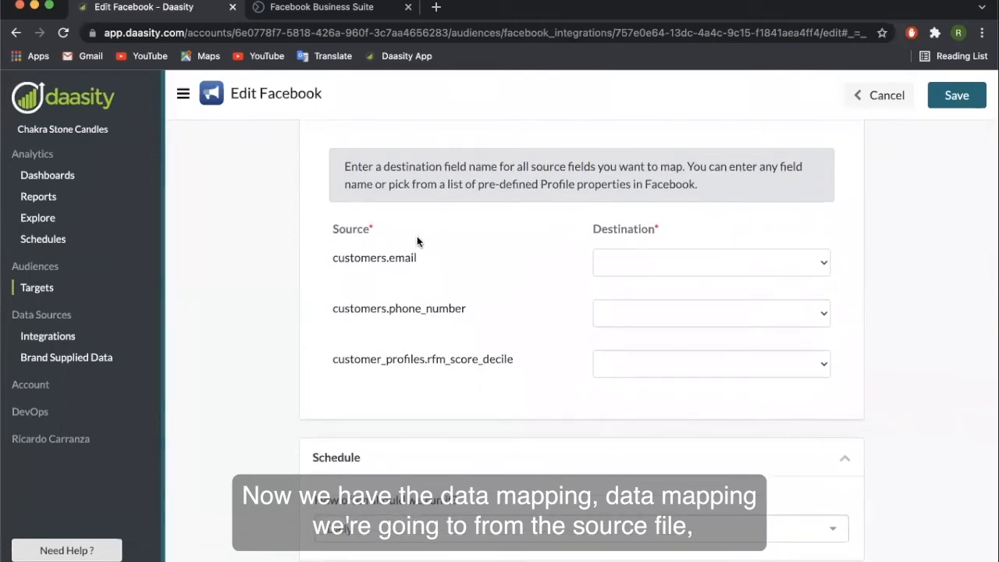
{"action": "left_click_drag", "start_coordinate": [327, 227], "coordinate": [489, 351]}
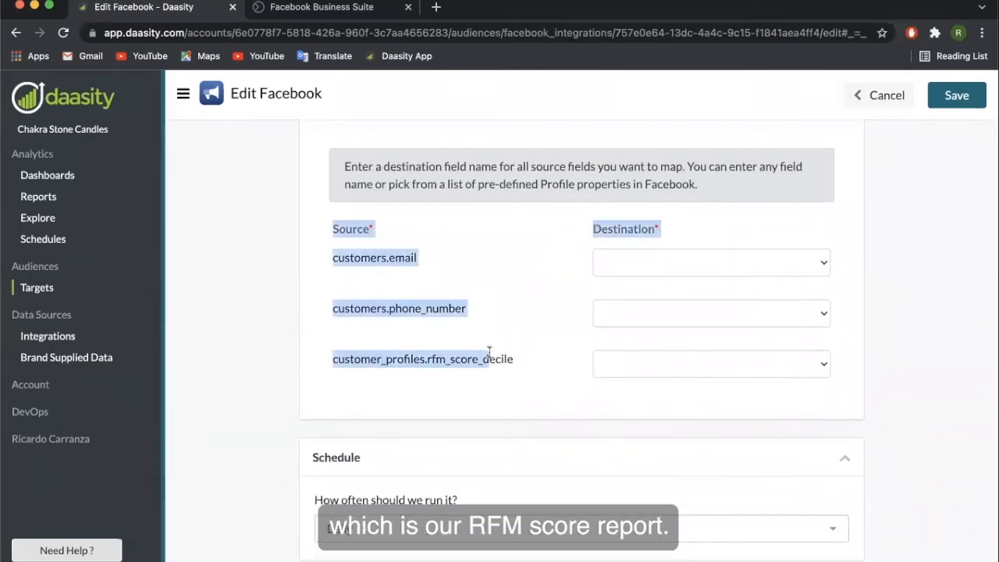
{"action": "left_click", "coordinate": [504, 348]}
{"action": "scroll", "coordinate": [504, 339], "scroll_direction": "up", "scroll_amount": 2}
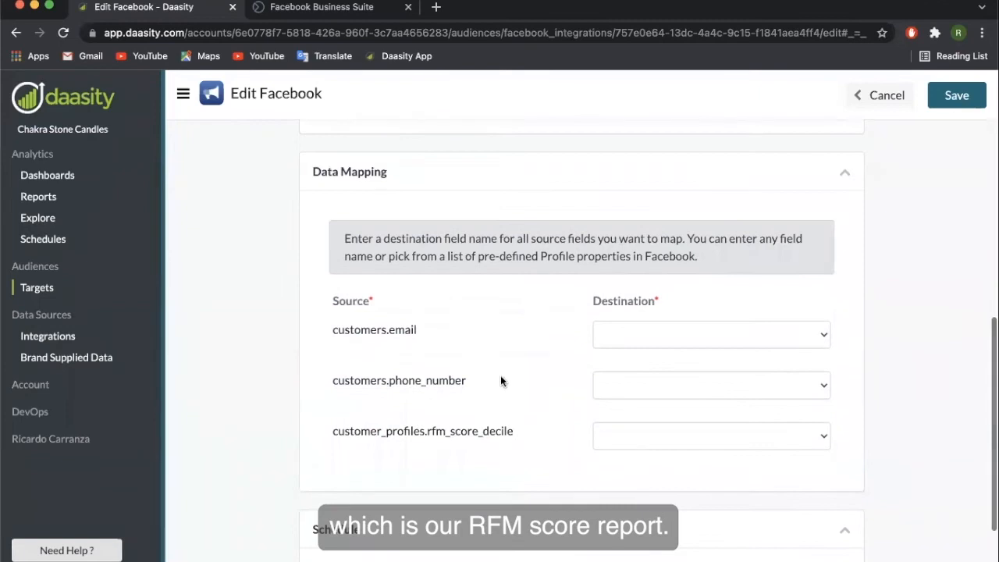
{"action": "scroll", "coordinate": [484, 333], "scroll_direction": "down", "scroll_amount": 1}
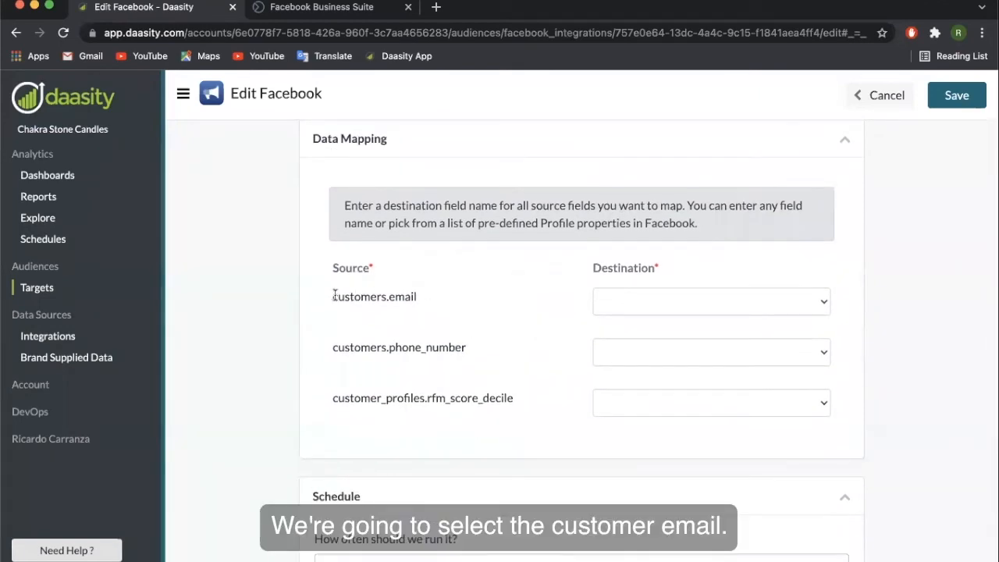
Step: Map the customers.email source field to the Email destination in the data mapping
{"action": "left_click_drag", "start_coordinate": [334, 297], "coordinate": [436, 304]}
{"action": "left_click", "coordinate": [436, 304]}
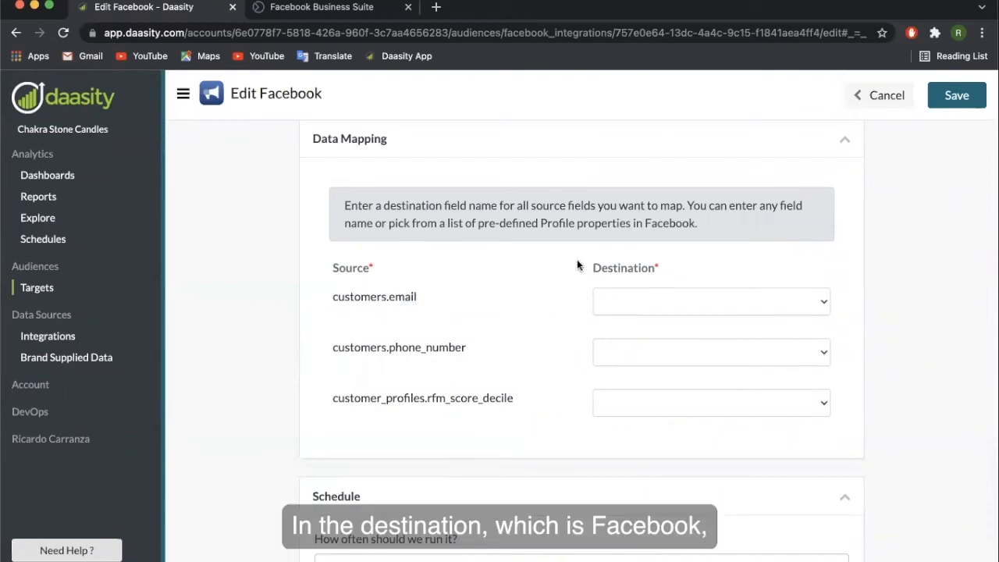
{"action": "left_click_drag", "start_coordinate": [578, 266], "coordinate": [657, 268]}
{"action": "left_click", "coordinate": [678, 291]}
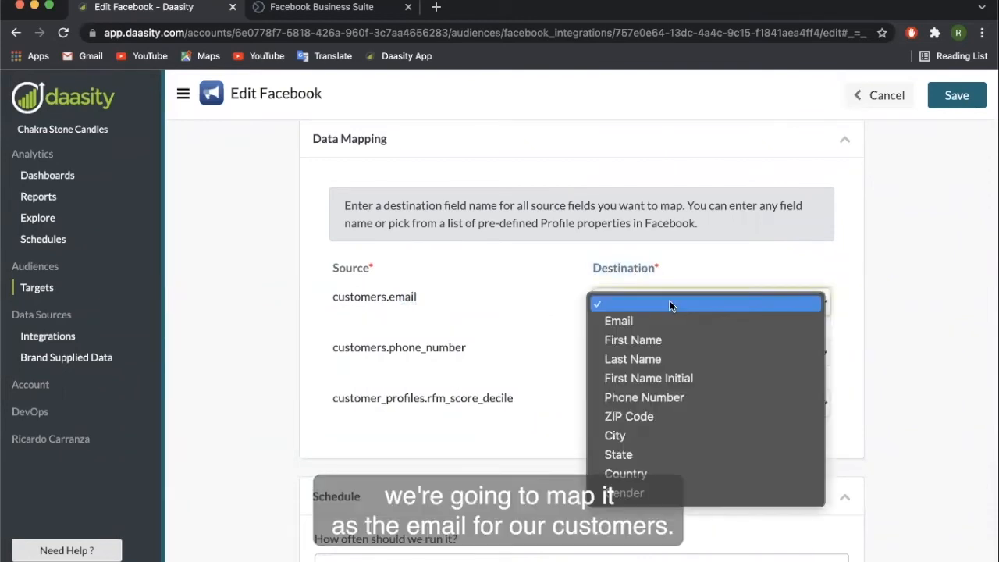
{"action": "left_click", "coordinate": [661, 322]}
{"action": "scroll", "coordinate": [536, 336], "scroll_direction": "down", "scroll_amount": 1}
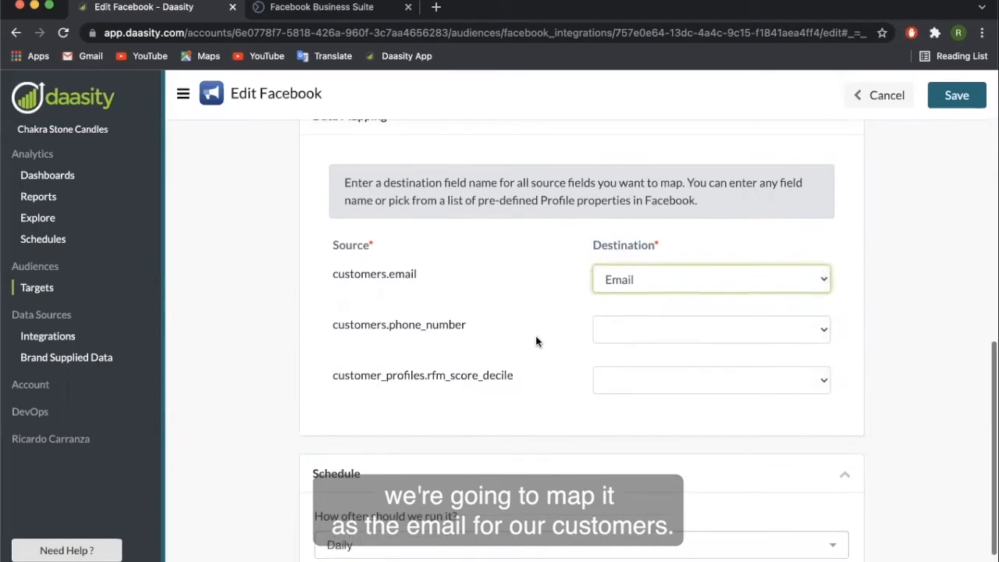
Step: Map the customers.phone_number source field to the Phone Number destination
{"action": "left_click_drag", "start_coordinate": [335, 323], "coordinate": [471, 328]}
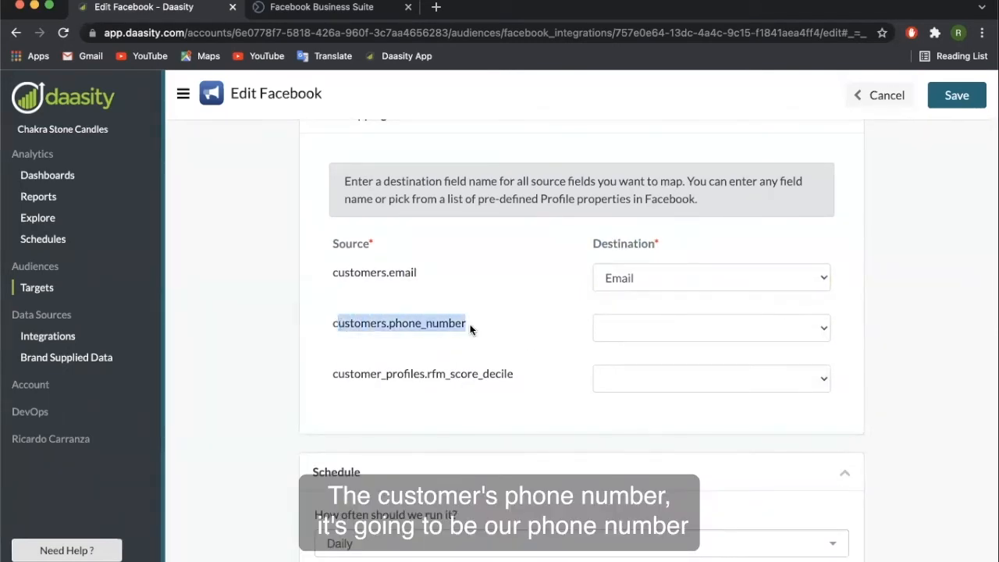
{"action": "left_click", "coordinate": [601, 328]}
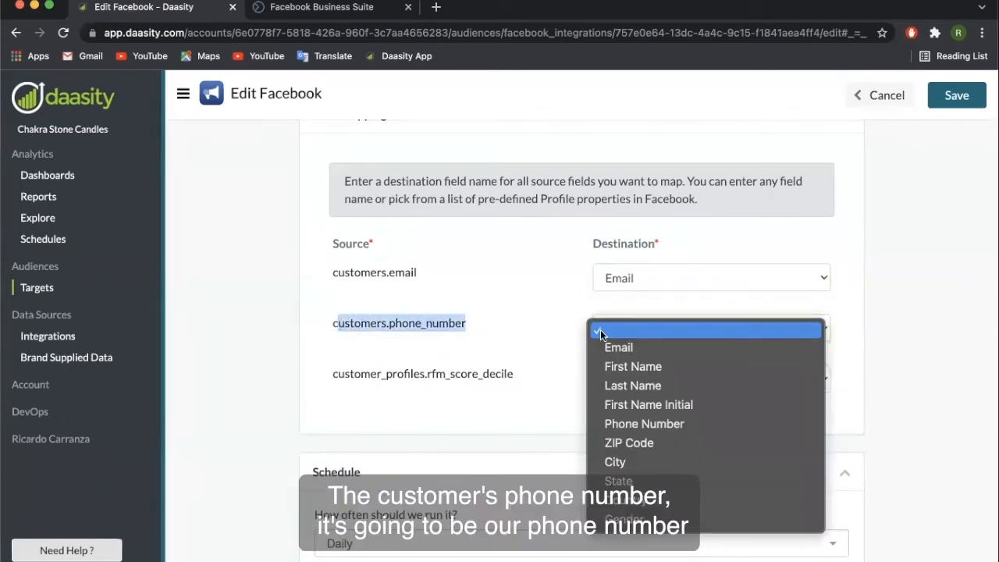
{"action": "left_click", "coordinate": [658, 424]}
{"action": "scroll", "coordinate": [533, 361], "scroll_direction": "down", "scroll_amount": 1}
{"action": "left_click", "coordinate": [533, 362]}
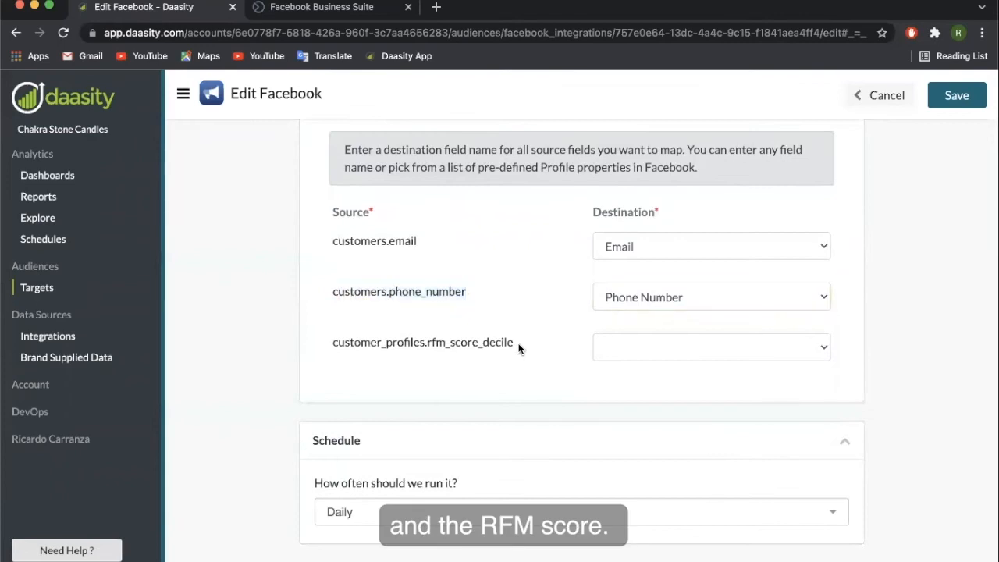
Step: Review the destination options for customer_profiles.rfm_score_decile and leave that field unmapped
{"action": "left_click_drag", "start_coordinate": [515, 343], "coordinate": [435, 347]}
{"action": "left_click", "coordinate": [610, 348]}
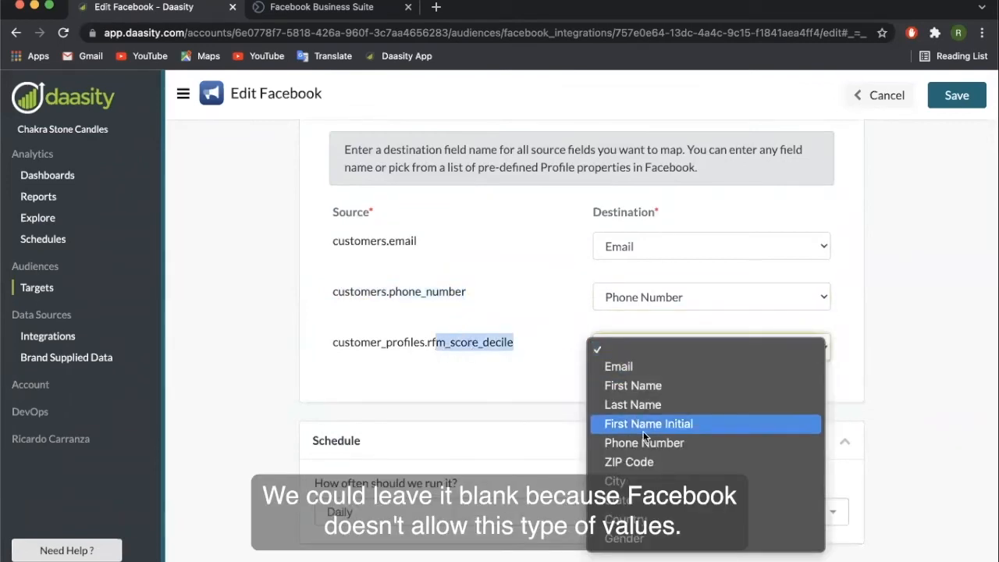
{"action": "left_click", "coordinate": [904, 370]}
{"action": "right_click", "coordinate": [905, 371]}
{"action": "left_click", "coordinate": [484, 341]}
Step: Schedule the audience target to run Weekly on Thursday and save it
{"action": "scroll", "coordinate": [499, 330], "scroll_direction": "down", "scroll_amount": 1}
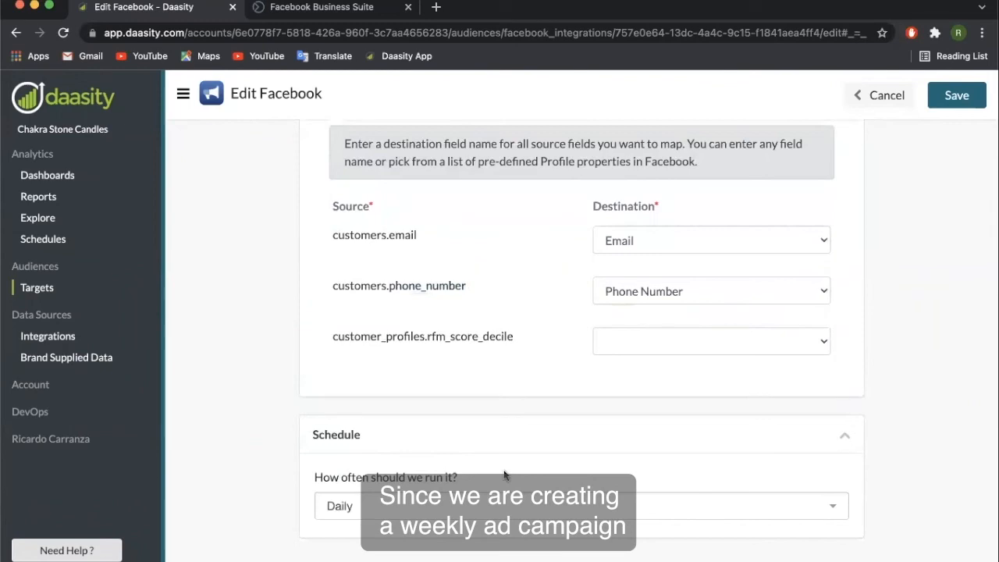
{"action": "left_click", "coordinate": [453, 505]}
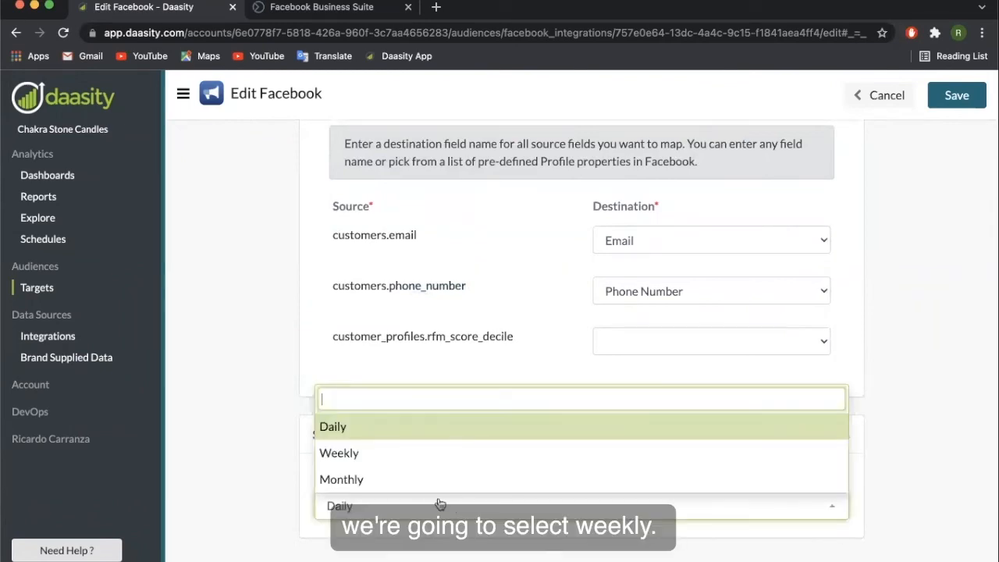
{"action": "left_click", "coordinate": [361, 450]}
{"action": "scroll", "coordinate": [575, 435], "scroll_direction": "down", "scroll_amount": 2}
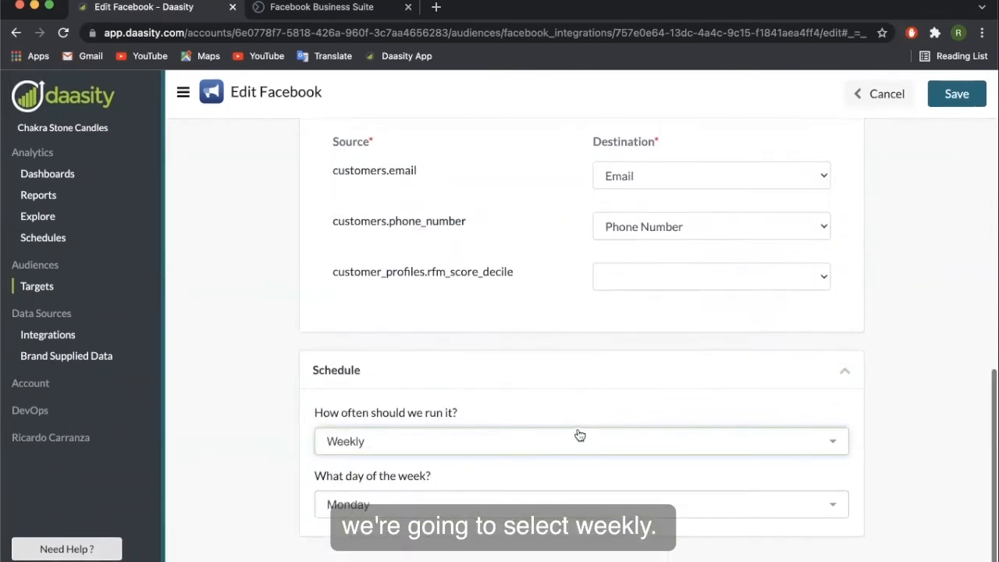
{"action": "left_click", "coordinate": [403, 506]}
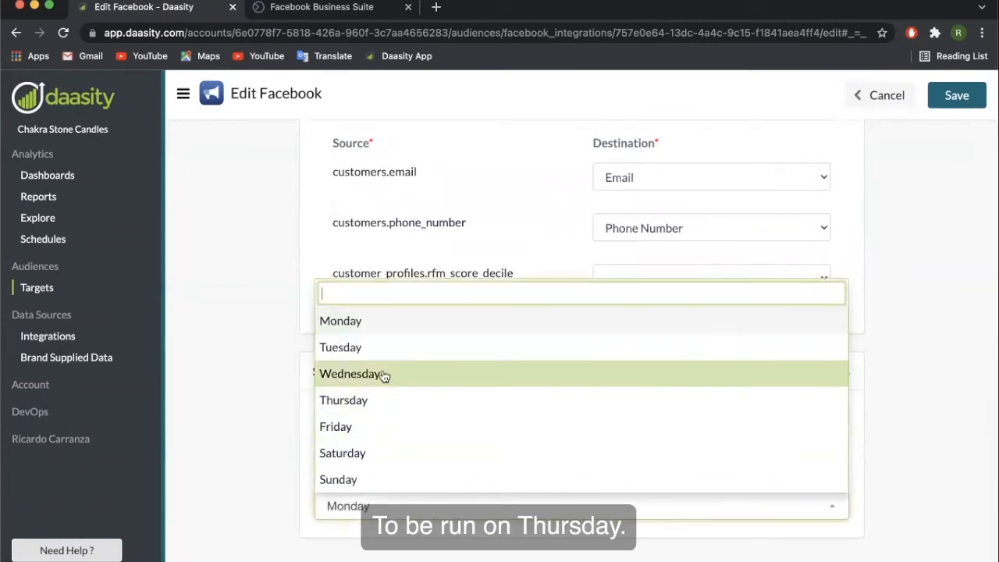
{"action": "left_click", "coordinate": [369, 400]}
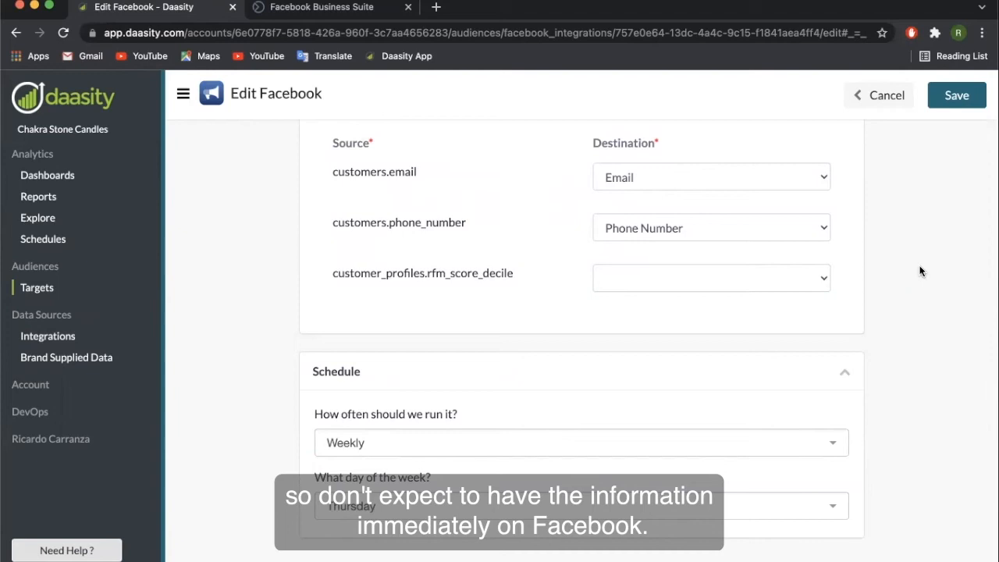
{"action": "scroll", "coordinate": [912, 227], "scroll_direction": "up", "scroll_amount": 10}
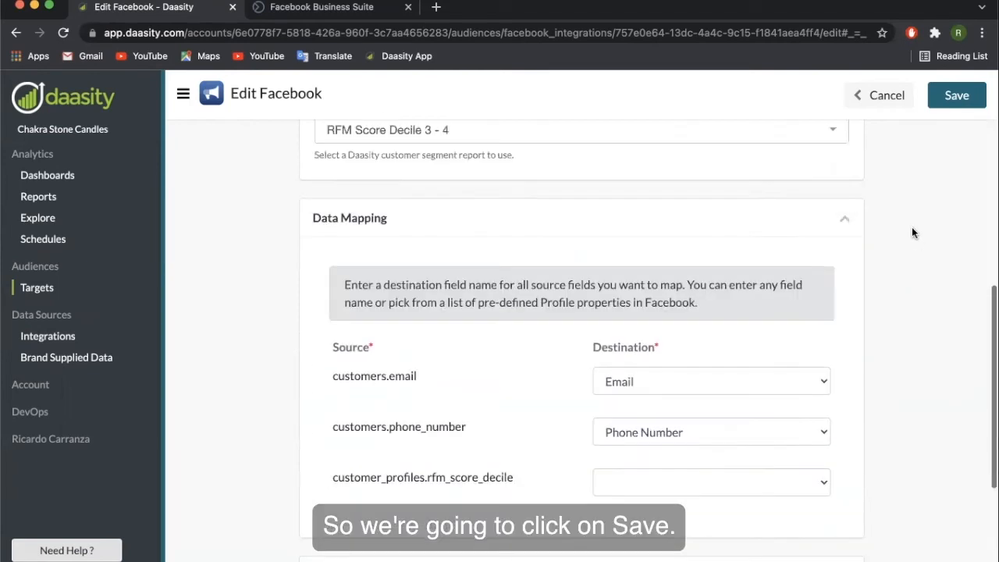
{"action": "left_click", "coordinate": [964, 107]}
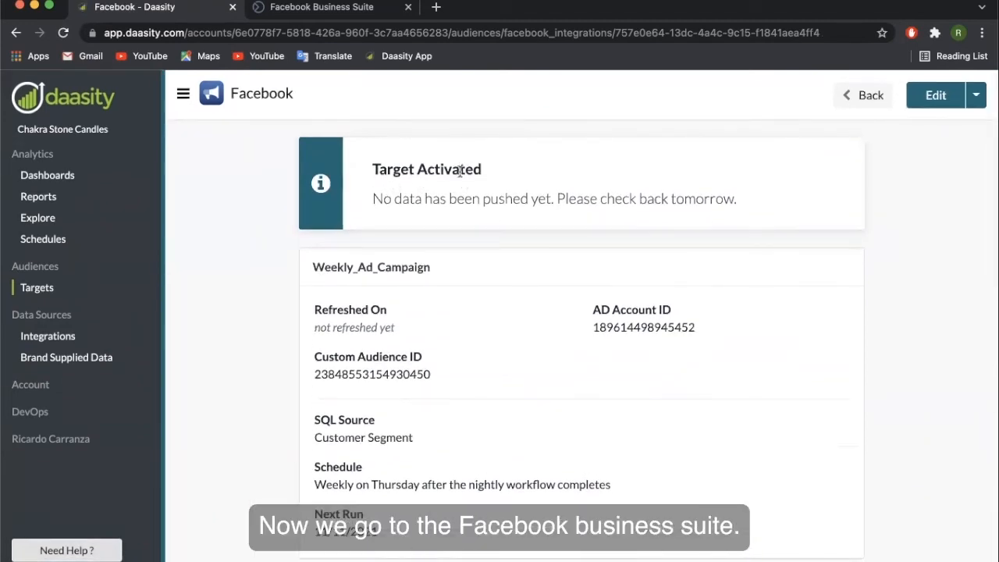
Step: Switch to Facebook Business Suite and open the Audiences tool from its full list of tools
{"action": "left_click", "coordinate": [323, 8]}
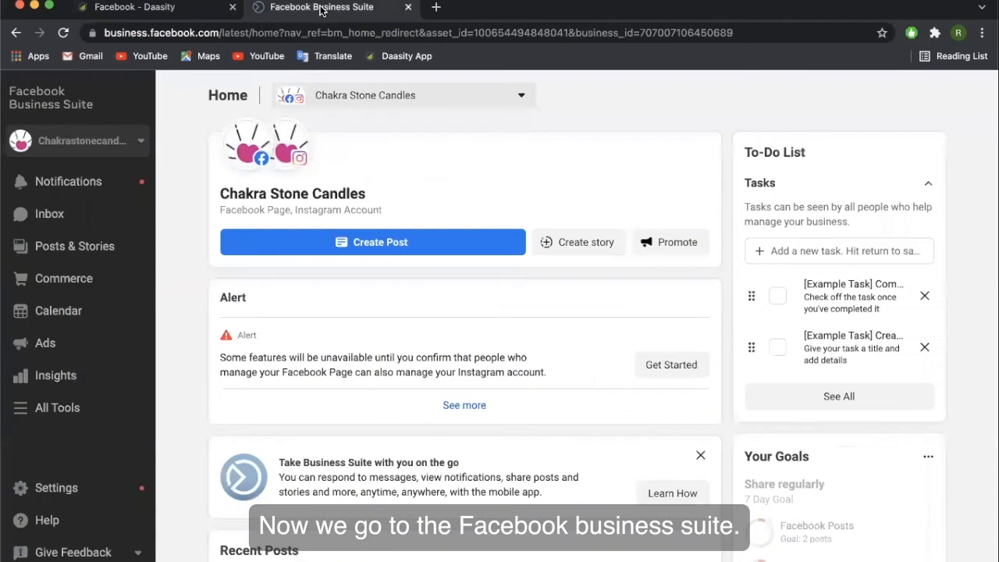
{"action": "left_click", "coordinate": [68, 415]}
{"action": "scroll", "coordinate": [68, 417], "scroll_direction": "down", "scroll_amount": 5}
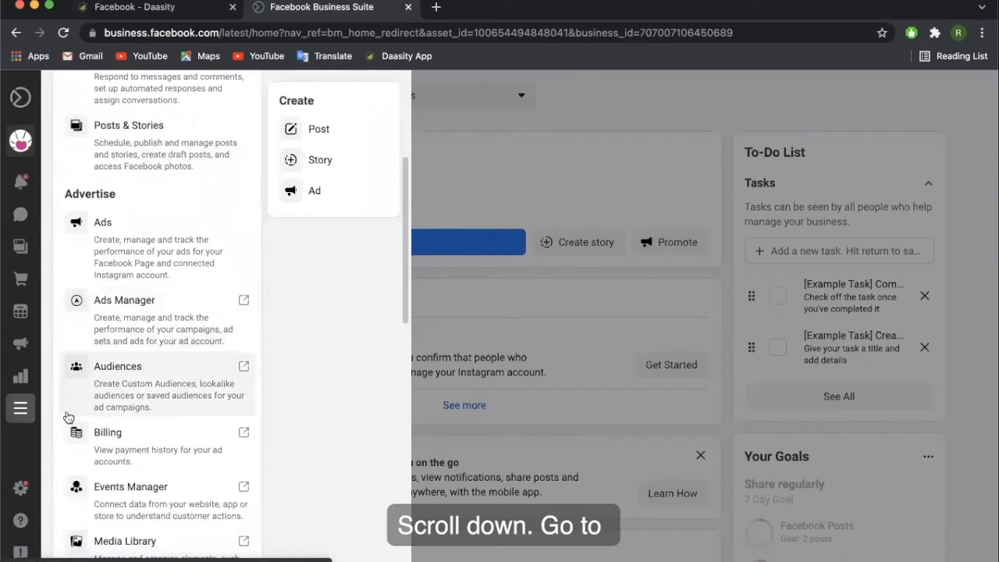
{"action": "left_click", "coordinate": [125, 379]}
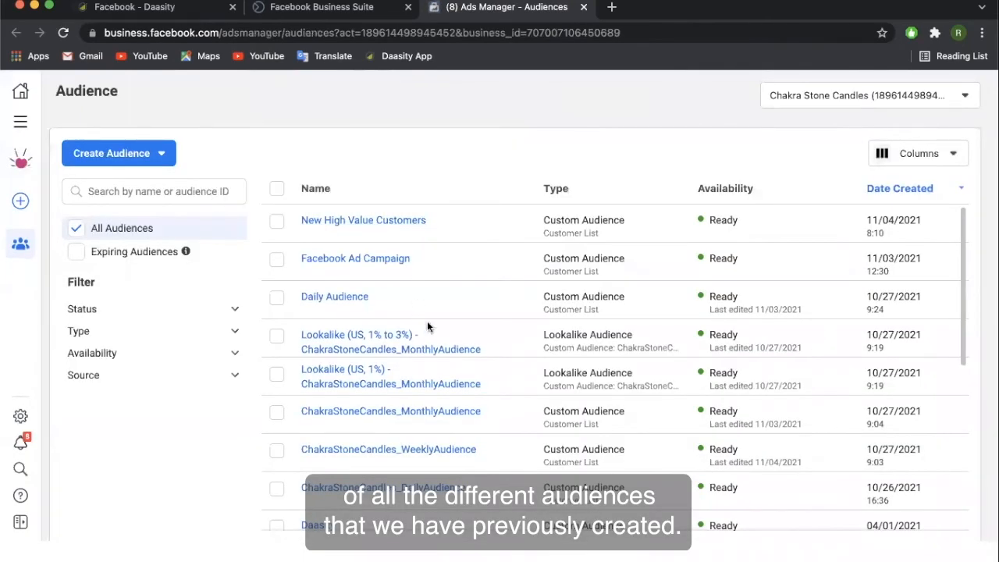
Step: Open the ChakraStoneCandles_WeeklyAudience custom audience and start creating an ad from it
{"action": "scroll", "coordinate": [467, 307], "scroll_direction": "down", "scroll_amount": 3}
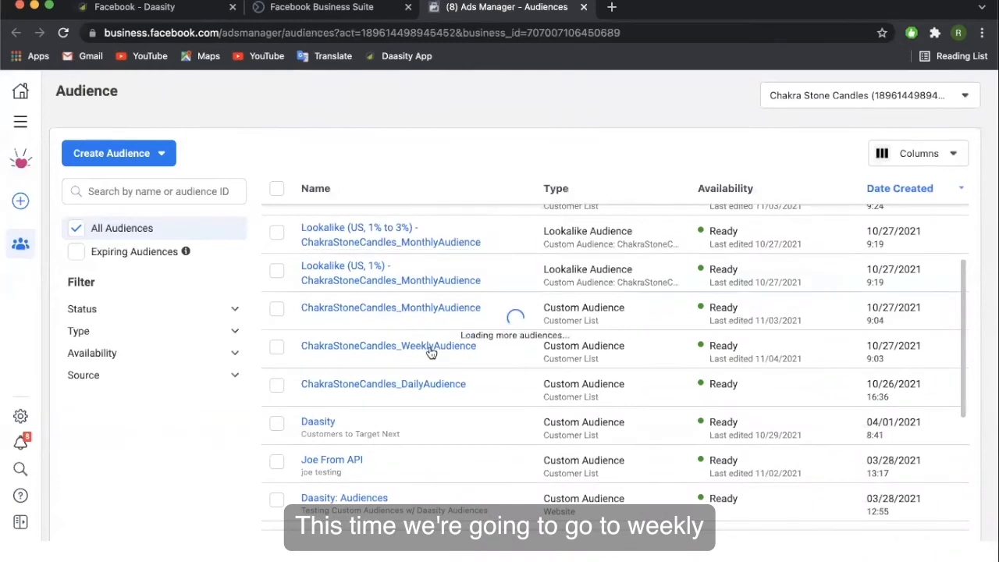
{"action": "left_click", "coordinate": [426, 345]}
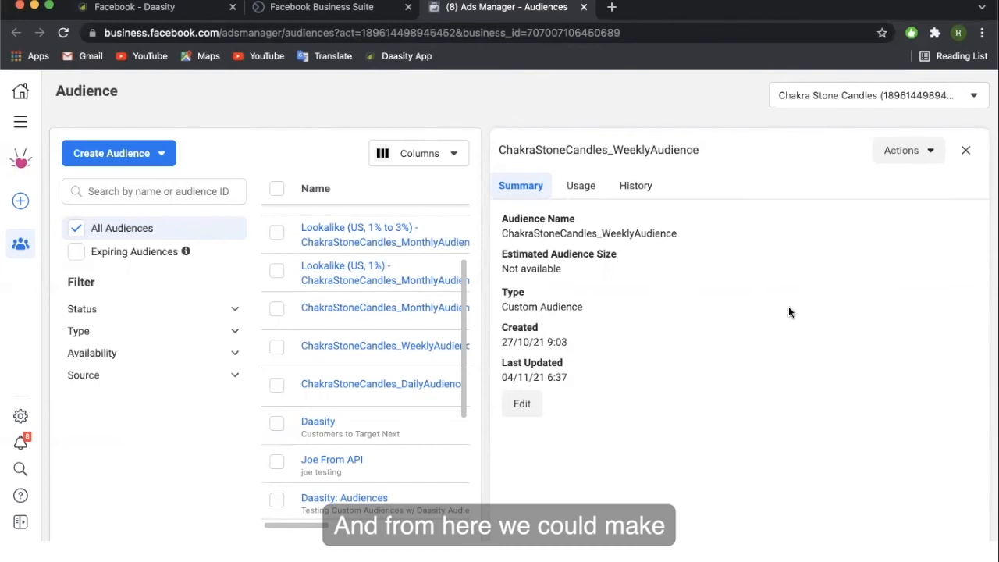
{"action": "left_click", "coordinate": [917, 152]}
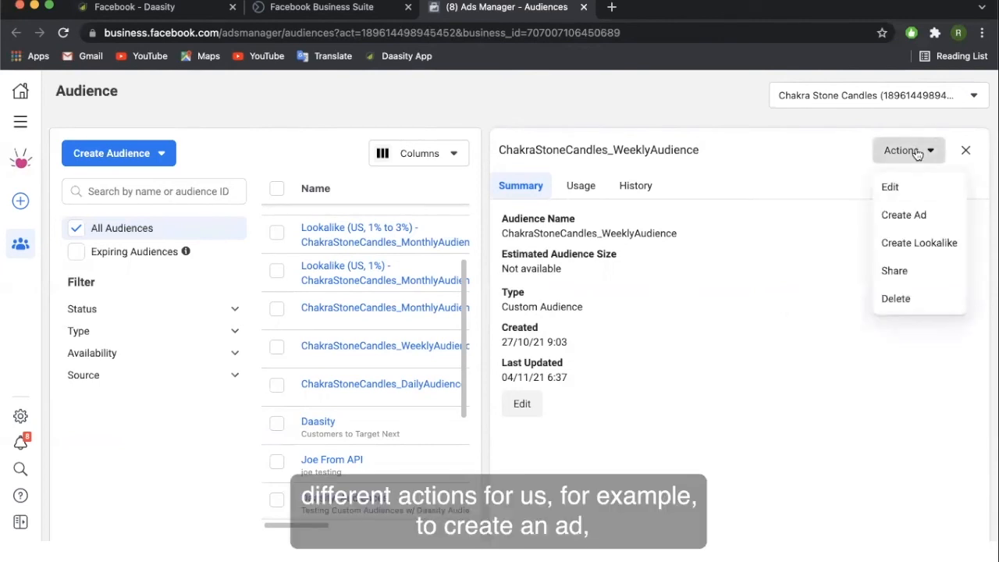
{"action": "left_click", "coordinate": [926, 219]}
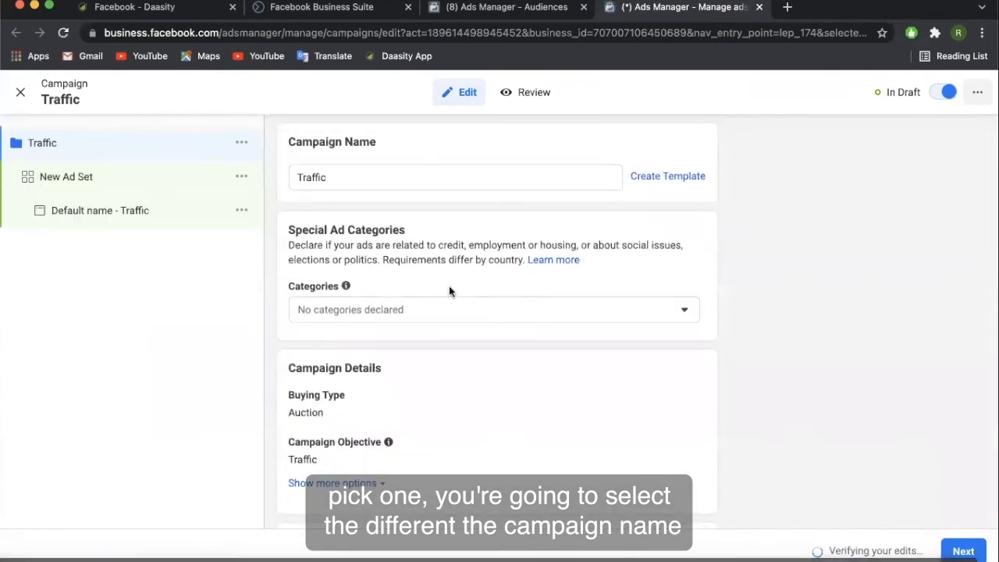
Step: Rename the draft Traffic campaign as Weekly AD Campaign
{"action": "double_click", "coordinate": [372, 178]}
{"action": "type", "text": "W"}
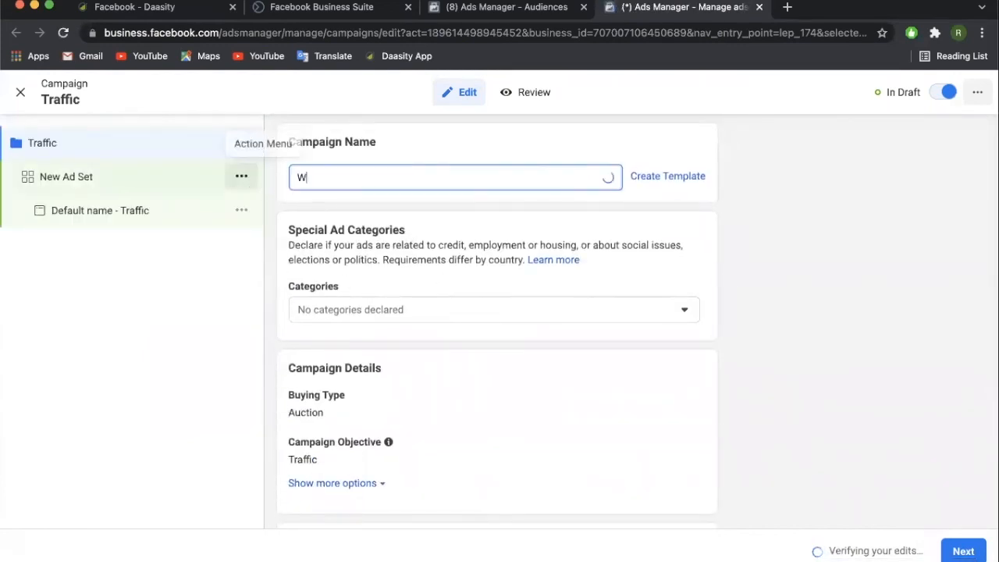
{"action": "type", "text": "eekly AD Campaing"}
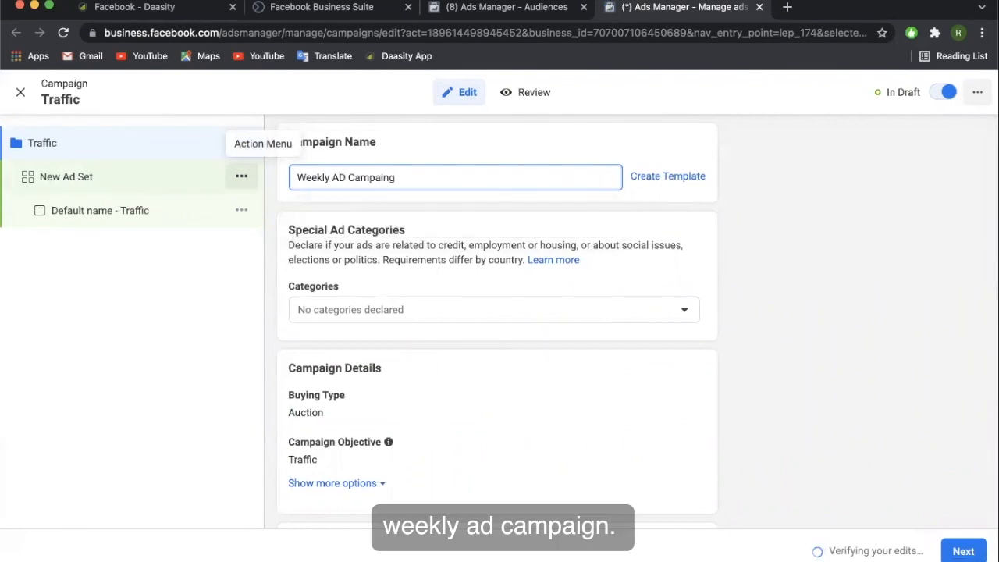
{"action": "key", "text": "BackSpace"}
{"action": "key", "text": "BackSpace"}
{"action": "type", "text": "gn"}
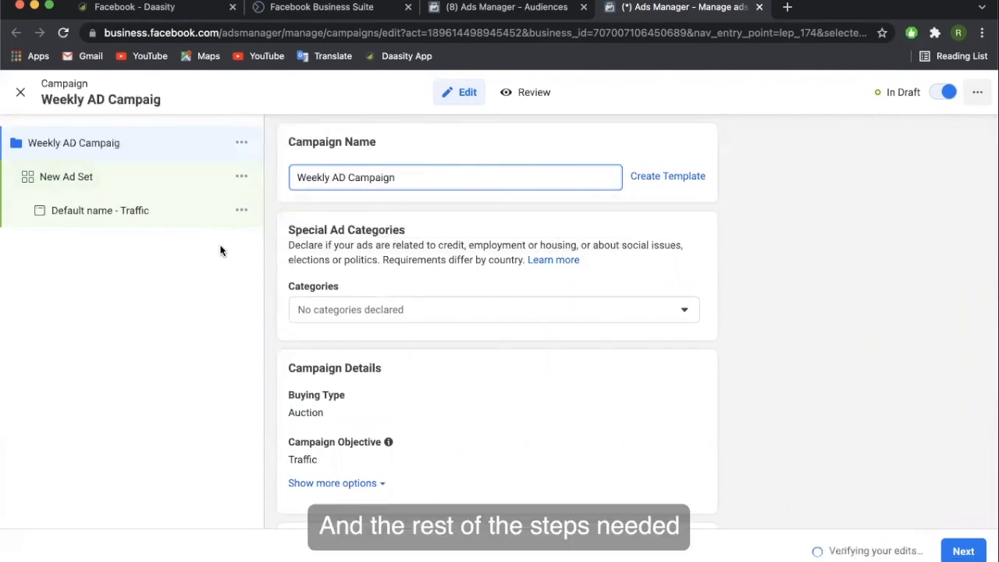
Step: Examine the remaining campaign settings, including special ad categories, campaign details, A/B test and budget optimization
{"action": "scroll", "coordinate": [409, 323], "scroll_direction": "down", "scroll_amount": 2}
{"action": "scroll", "coordinate": [409, 312], "scroll_direction": "down", "scroll_amount": 3}
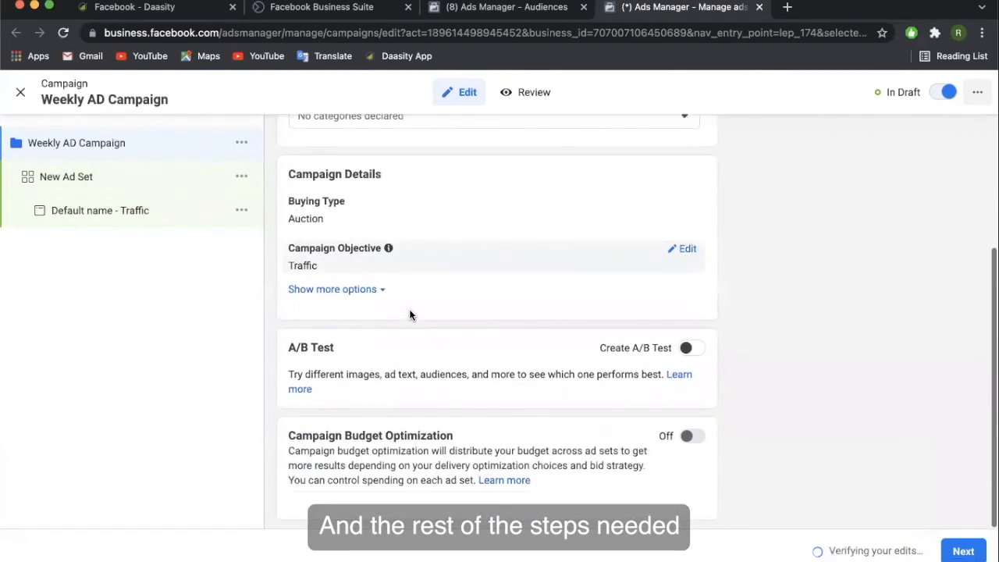
{"action": "scroll", "coordinate": [484, 230], "scroll_direction": "up", "scroll_amount": 4}
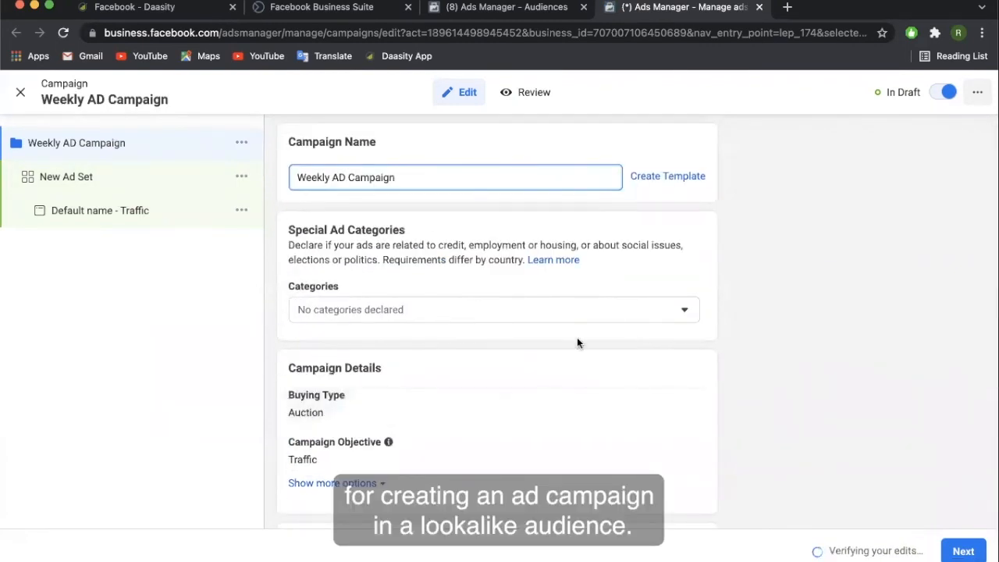
{"action": "scroll", "coordinate": [578, 341], "scroll_direction": "down", "scroll_amount": 4}
{"action": "scroll", "coordinate": [548, 227], "scroll_direction": "up", "scroll_amount": 4}
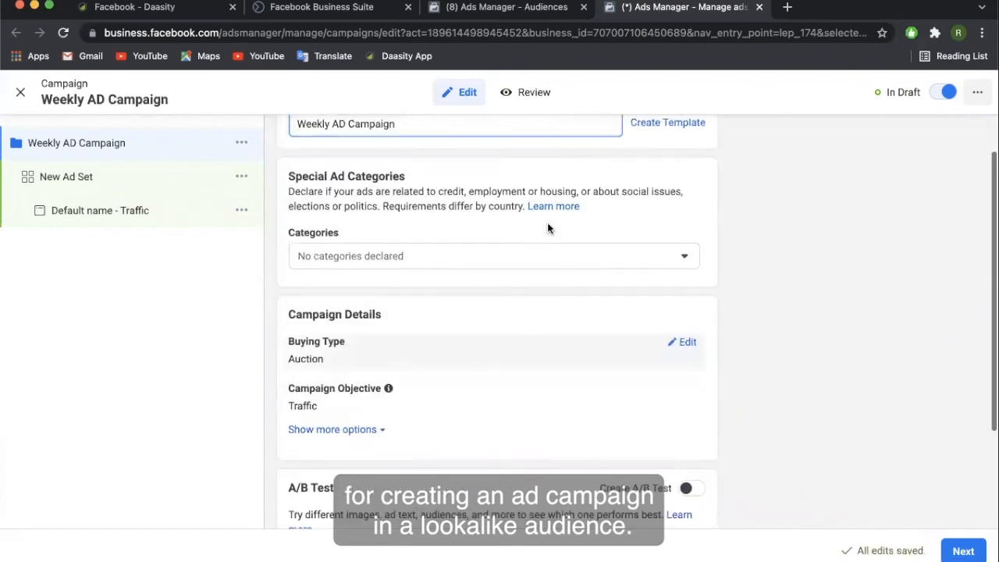
{"action": "scroll", "coordinate": [547, 222], "scroll_direction": "down", "scroll_amount": 4}
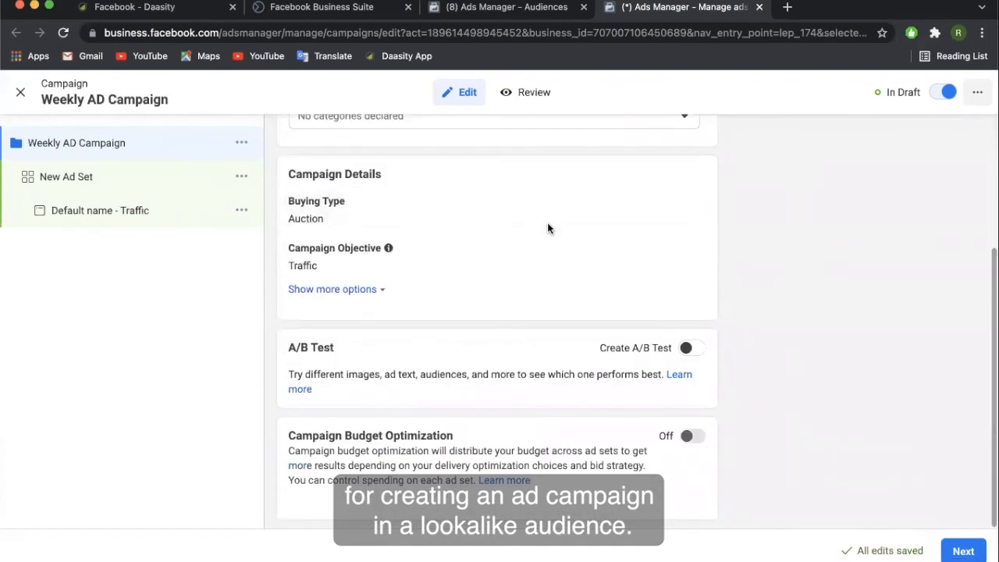